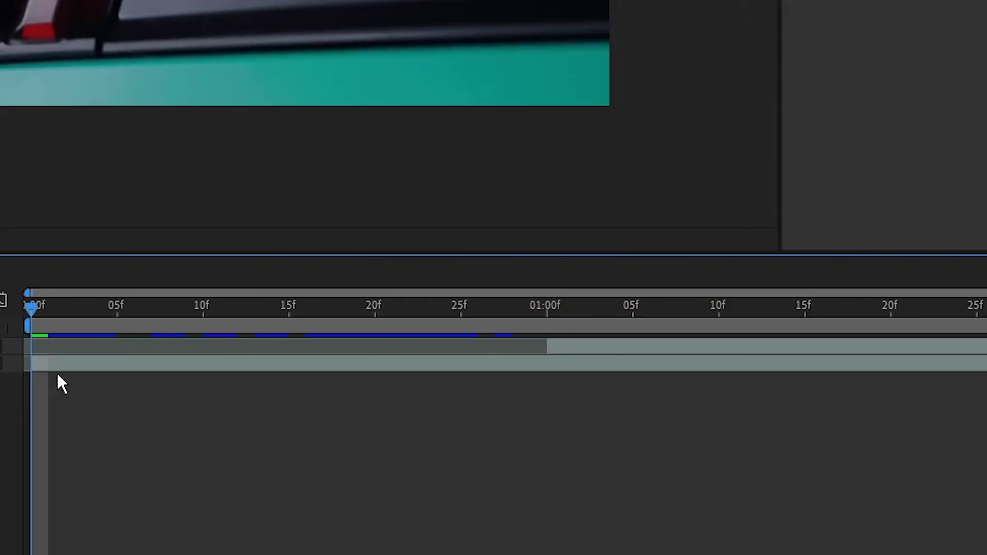
- Play and scrub through the two stacked car clips to examine the cut around the one-second mark
click(55, 365)
key(space)
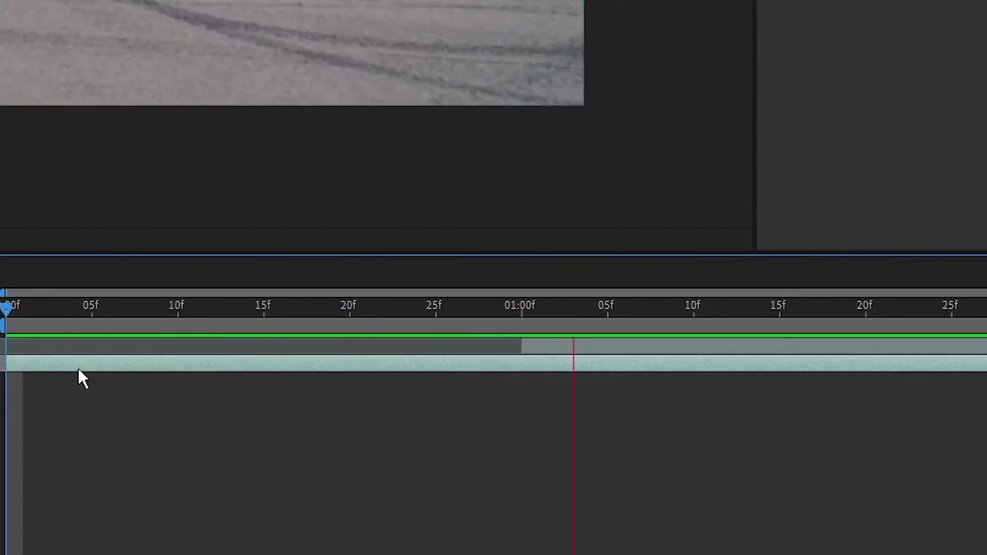
drag(119, 308, 531, 327)
click(531, 346)
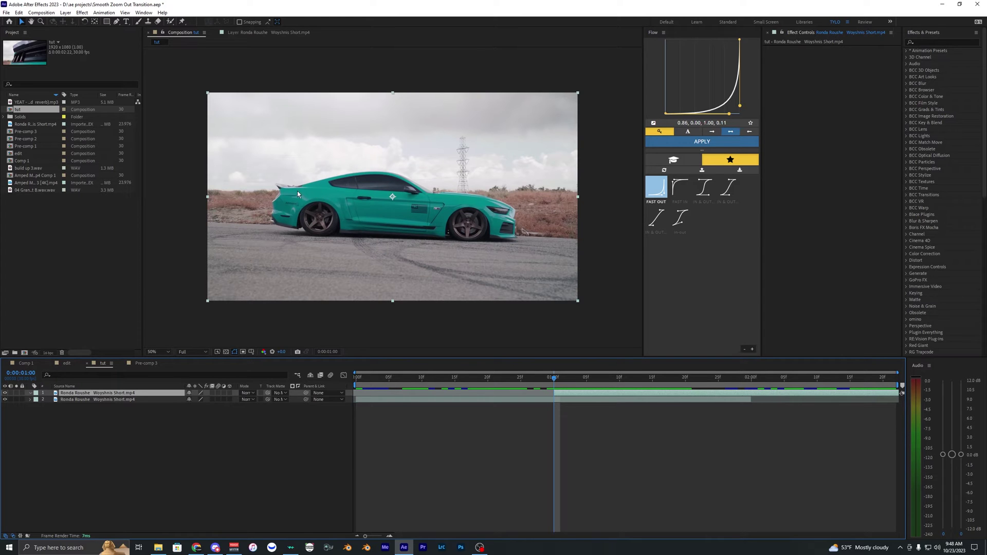
mouse_move(554, 382)
mouse_down()
mouse_move(535, 380)
mouse_move(574, 378)
mouse_move(505, 381)
mouse_move(556, 382)
mouse_up()
key(h)
click(541, 414)
drag(549, 378, 527, 376)
click(412, 399)
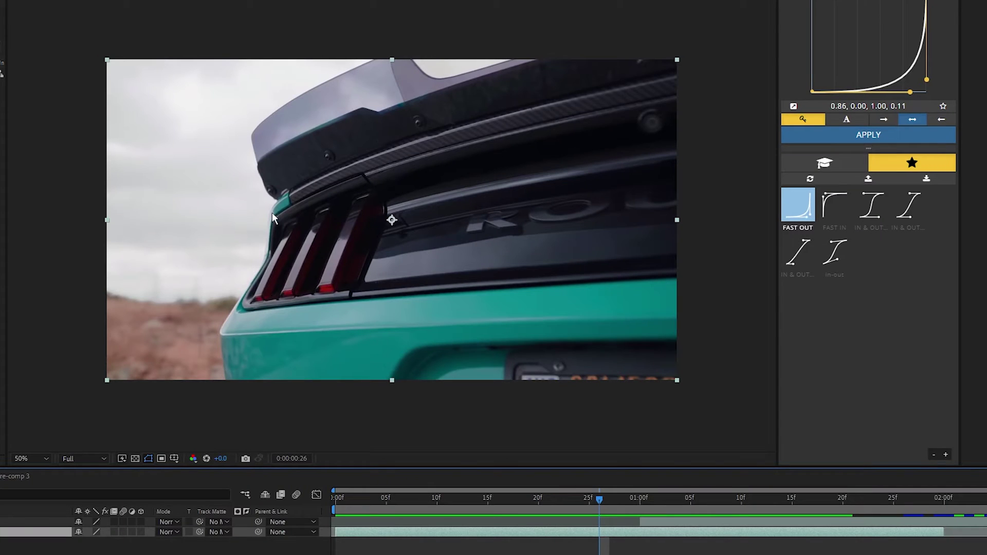
drag(628, 513, 650, 505)
click(660, 522)
click(568, 533)
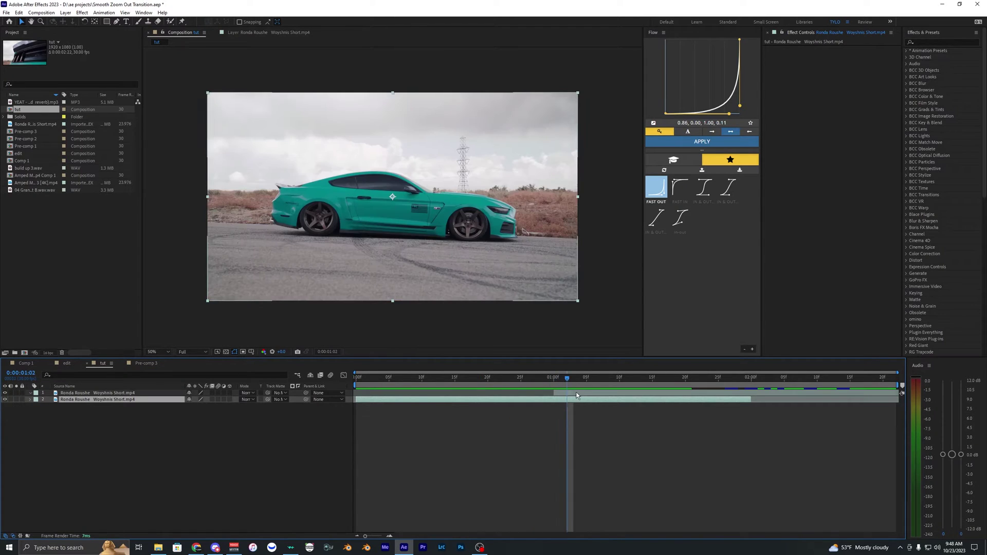
- At 0:00:01:00, draw a closed Pen tool mask tightly around the whole car on the top clip
click(577, 394)
drag(568, 379, 554, 378)
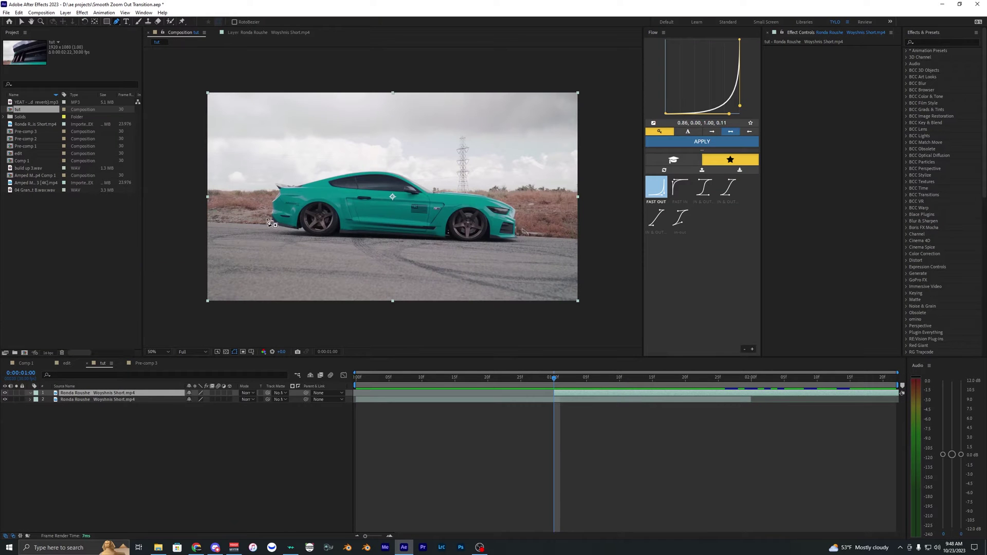
scroll(271, 225, up, 1)
drag(271, 225, 479, 218)
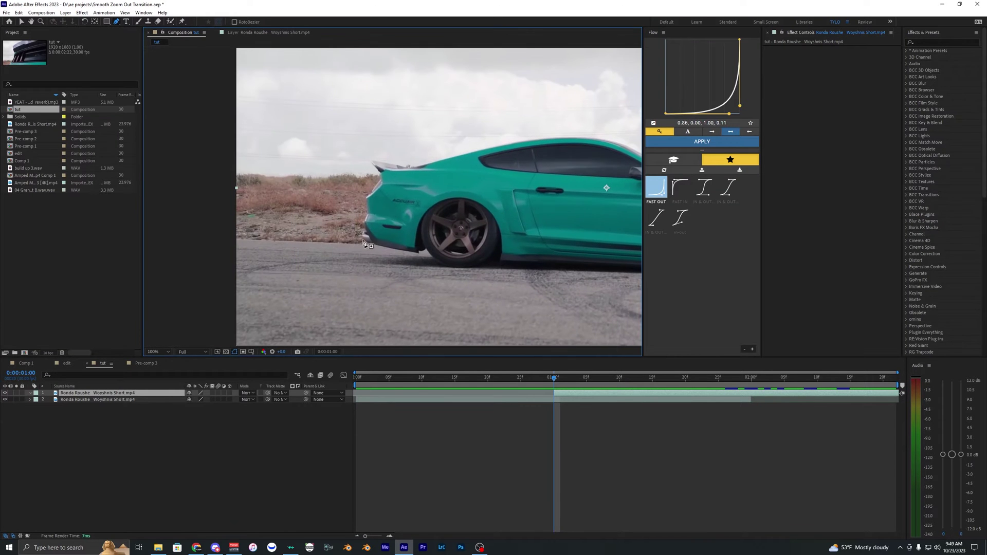
scroll(374, 247, up, 1)
drag(374, 247, 393, 222)
click(463, 283)
click(382, 268)
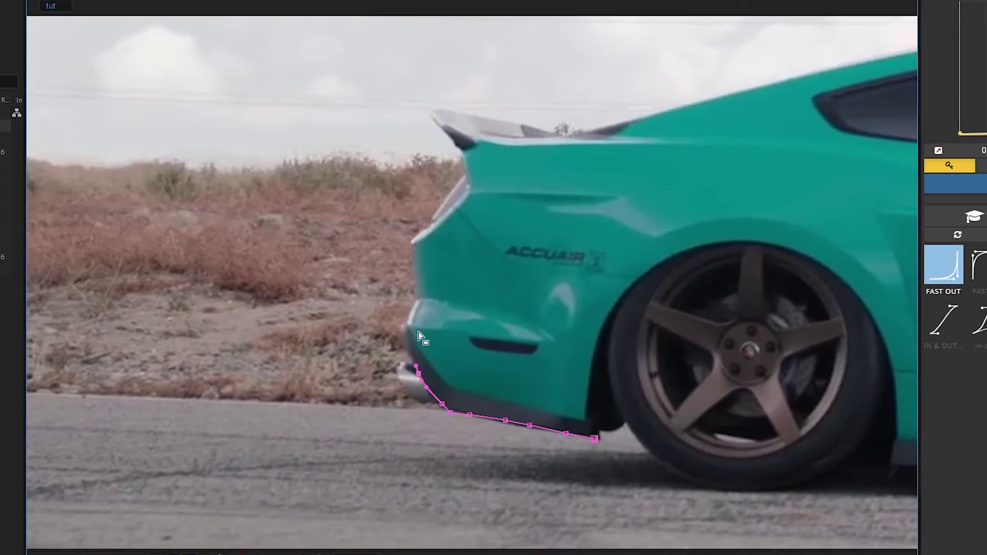
click(368, 101)
click(482, 107)
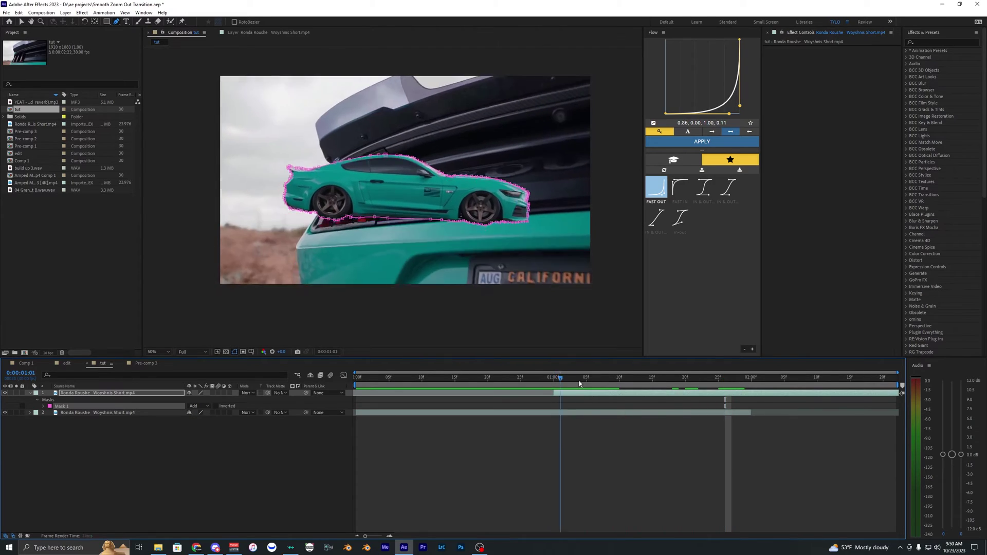
- Track the car mask forward from 0:00:01:00 by position, scale and rotation, and check that it follows the car
drag(832, 377, 552, 362)
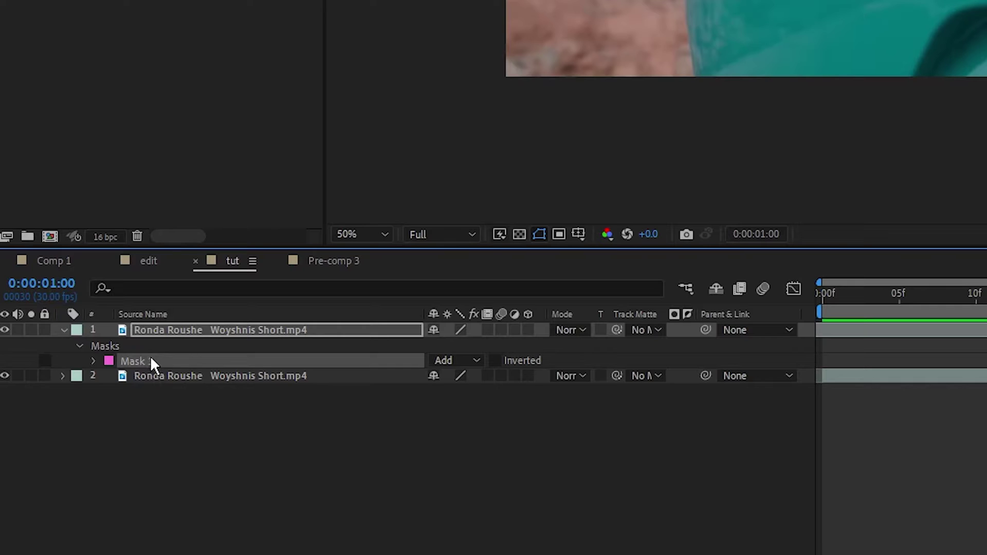
right_click(67, 405)
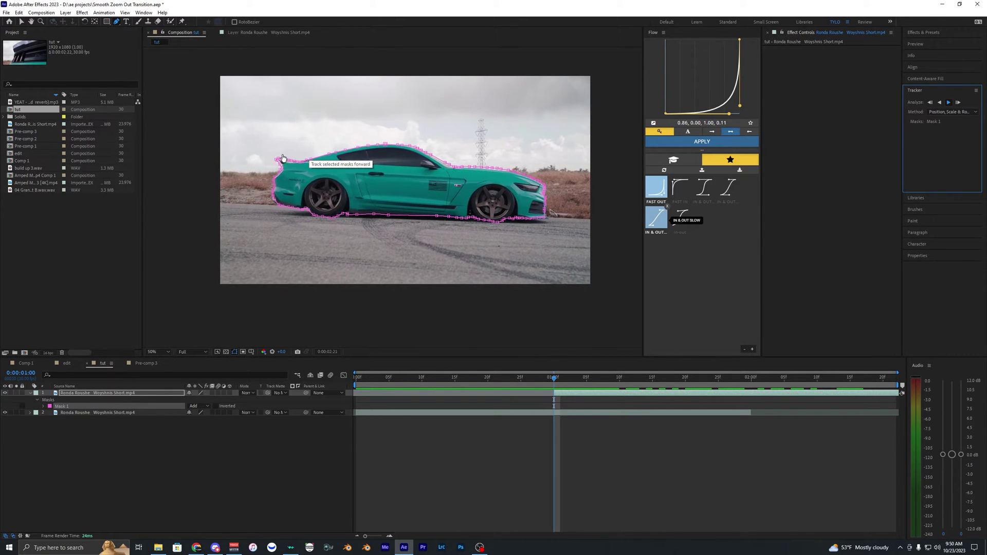
key(space)
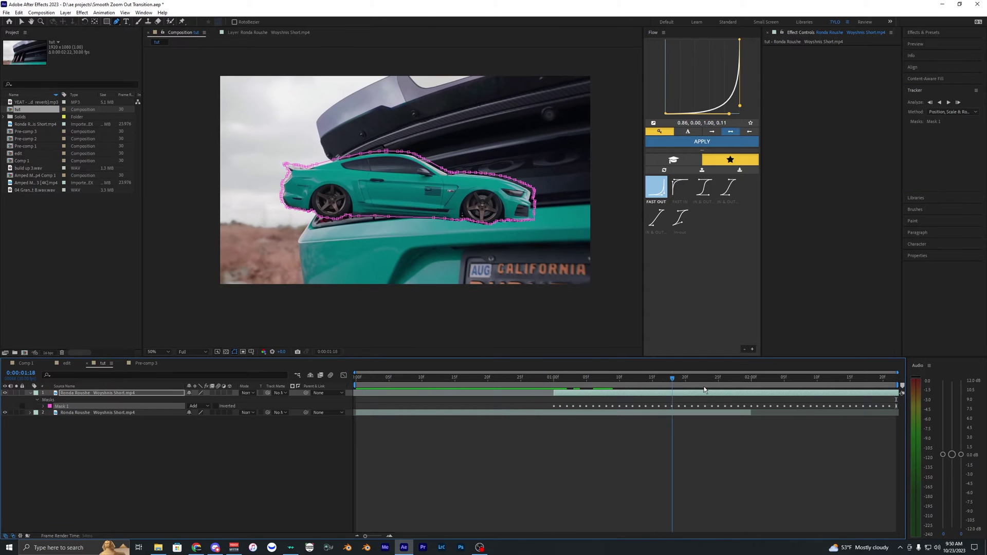
drag(768, 386, 616, 378)
key(space)
click(554, 380)
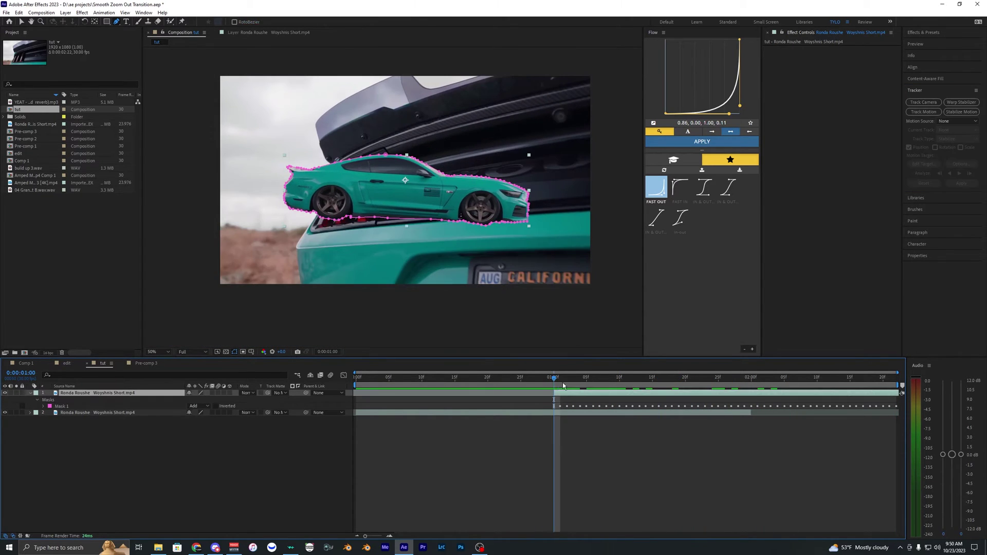
- Duplicate the masked car clip twice so that three copies are stacked above the first shot
click(548, 384)
click(554, 381)
key(ctrl+d)
key(ctrl+d)
- Set the mask mode to Subtract on the first and third copies of the masked car clip
click(569, 407)
shift+click(567, 394)
click(575, 426)
click(573, 407)
shift+click(565, 394)
click(587, 448)
click(556, 405)
key(m)
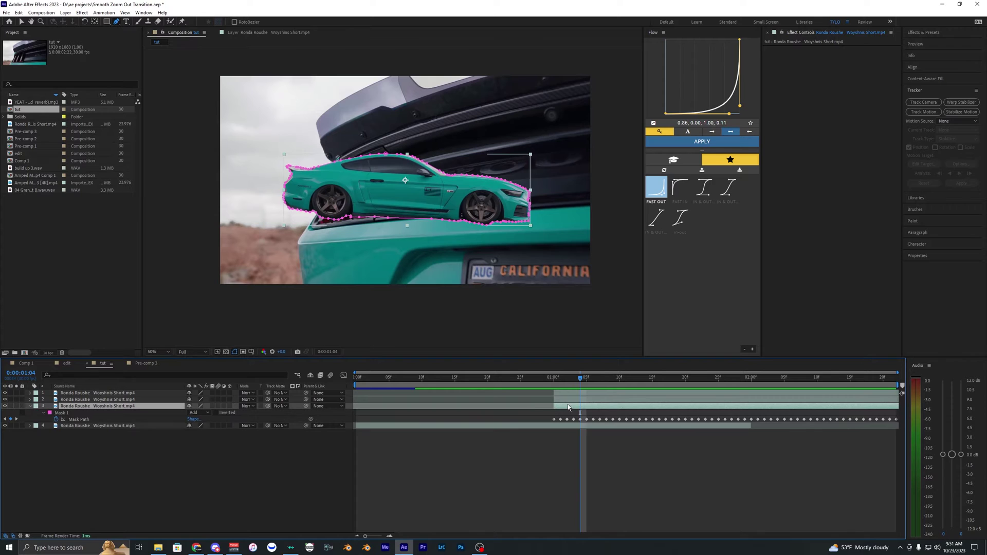
click(209, 414)
click(213, 437)
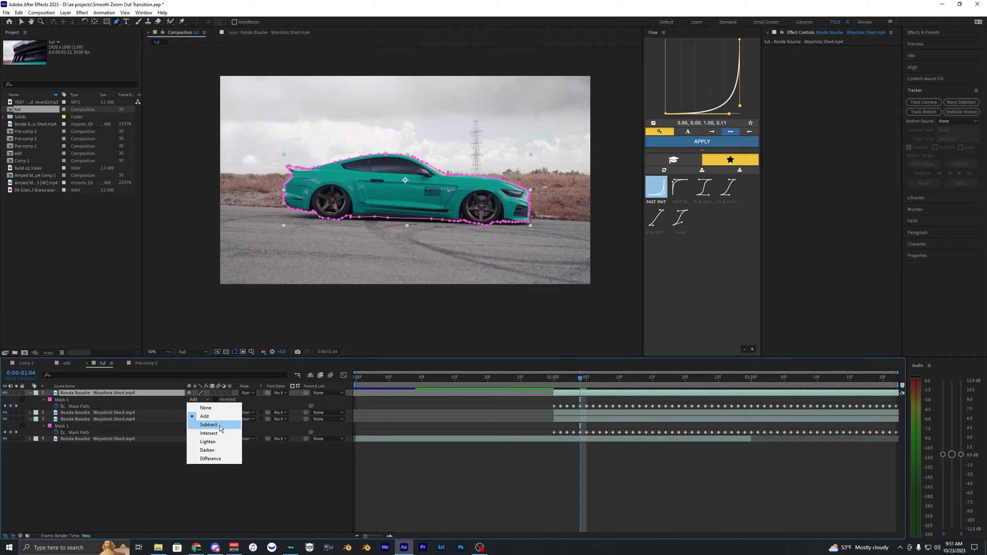
click(220, 427)
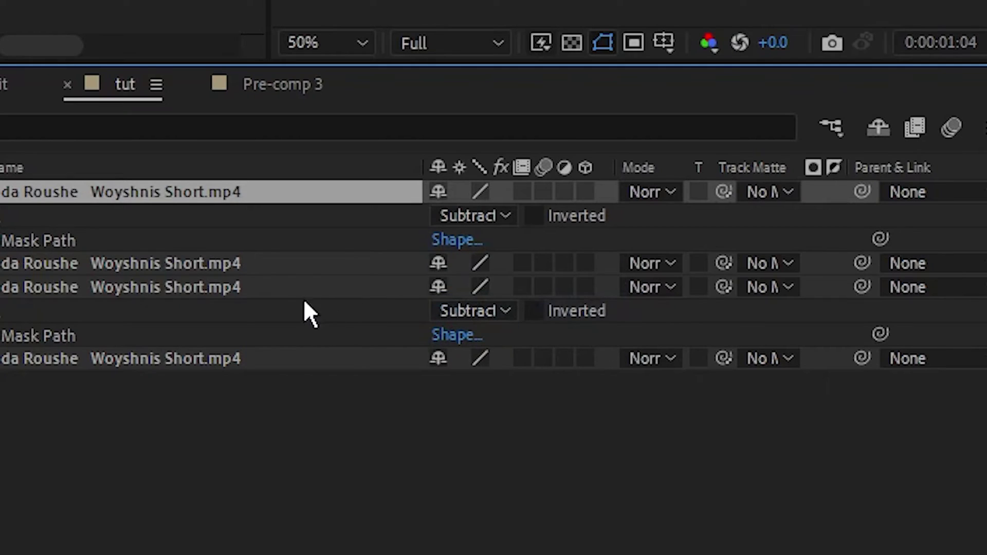
- Hide the middle copy of the car clip and preview the cut-out from 0:00:00:20
click(279, 289)
click(244, 193)
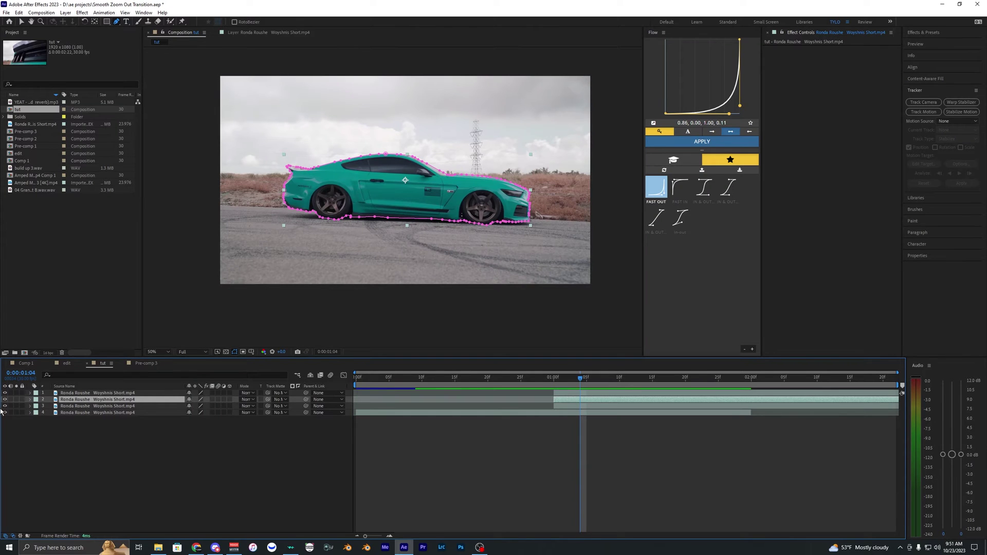
click(5, 399)
click(490, 379)
key(space)
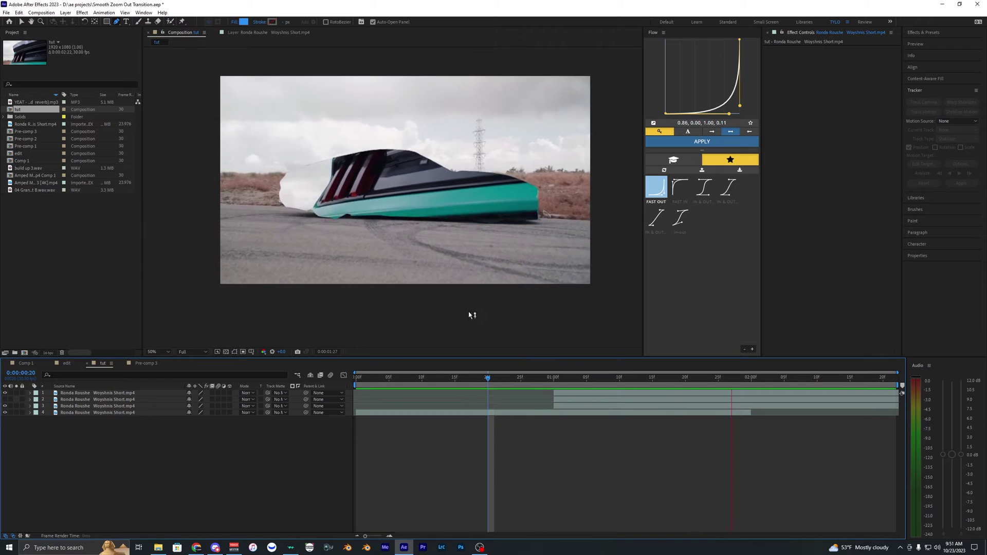
- Add a two-node camera to the composition, keeping the offered camera settings
click(561, 378)
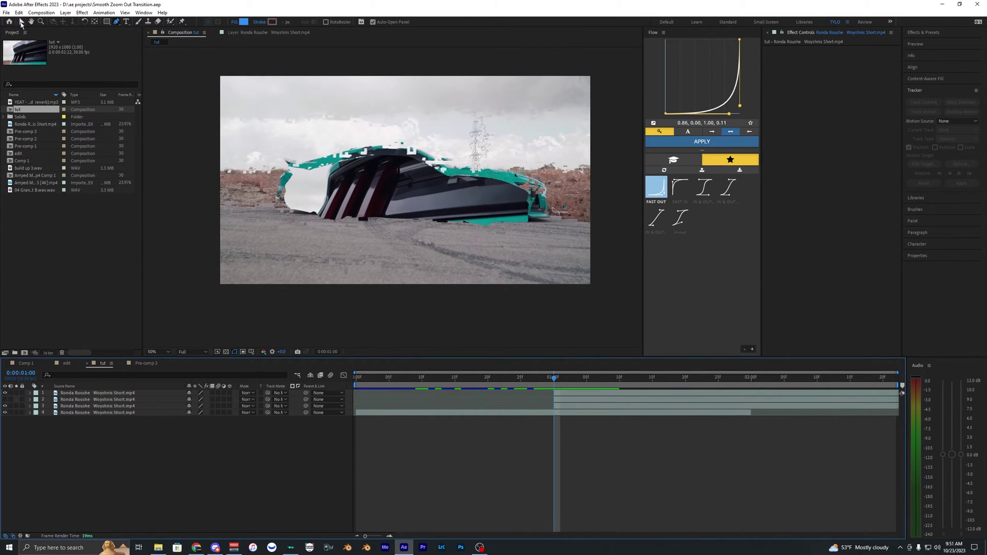
click(63, 13)
mouse_move(129, 22)
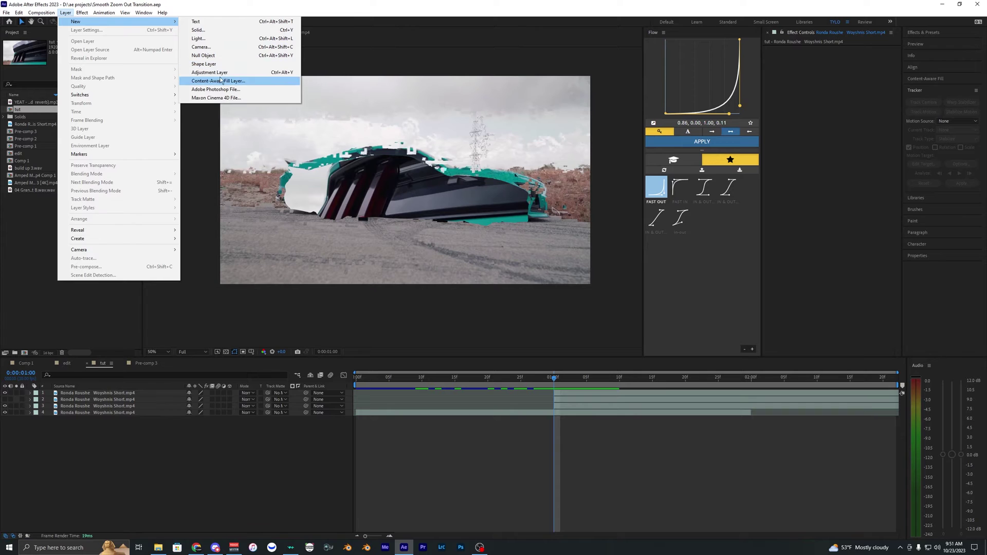
click(201, 47)
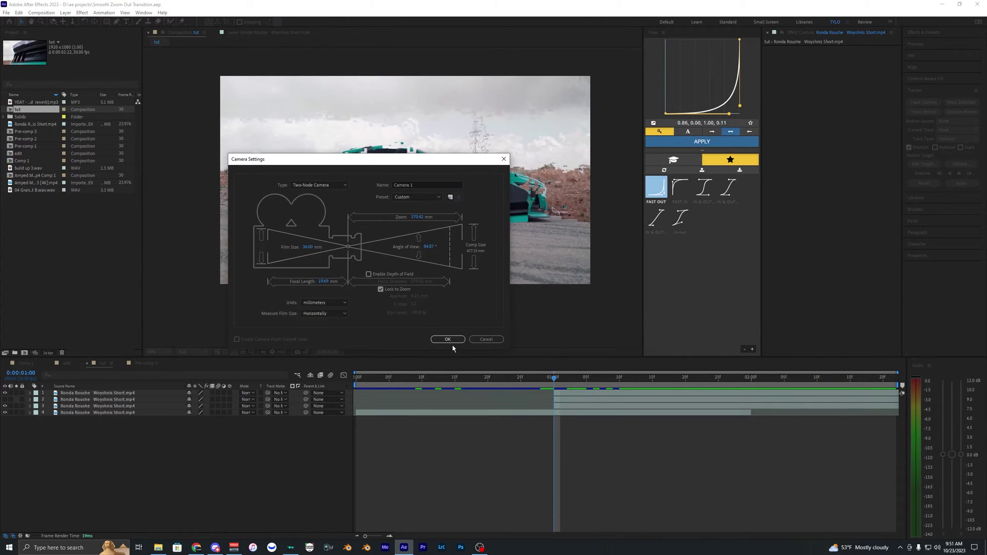
click(451, 343)
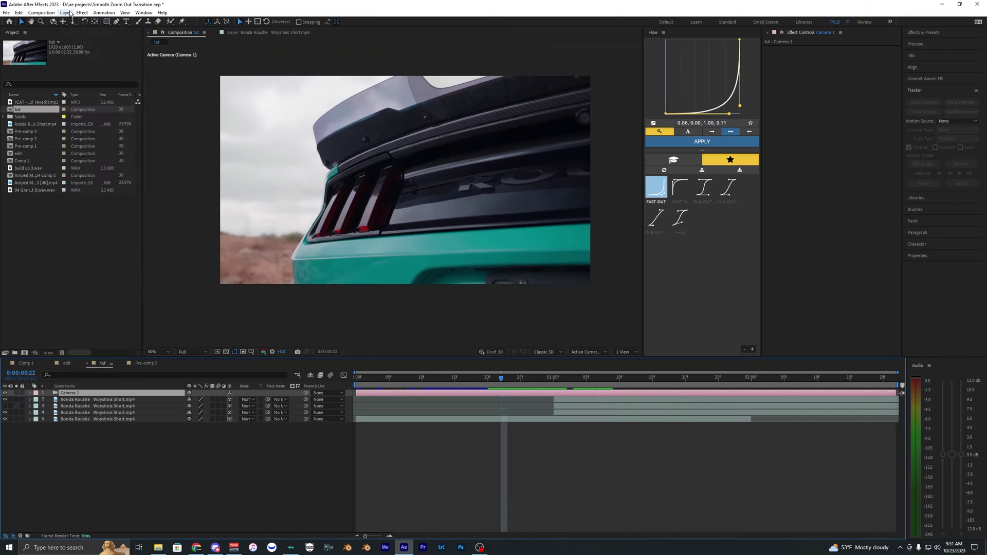
- Add a 3D null object and parent Camera 1 to it
click(65, 13)
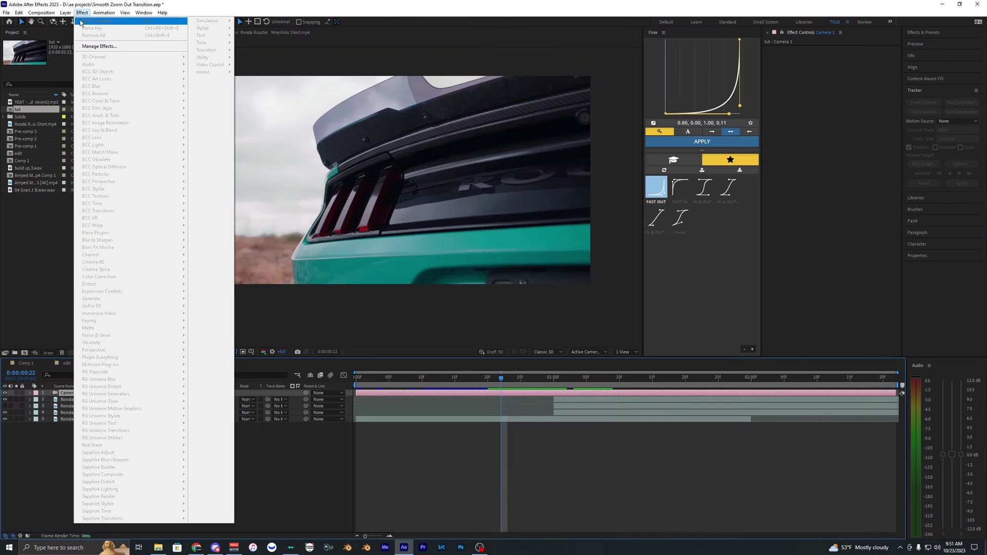
mouse_move(118, 22)
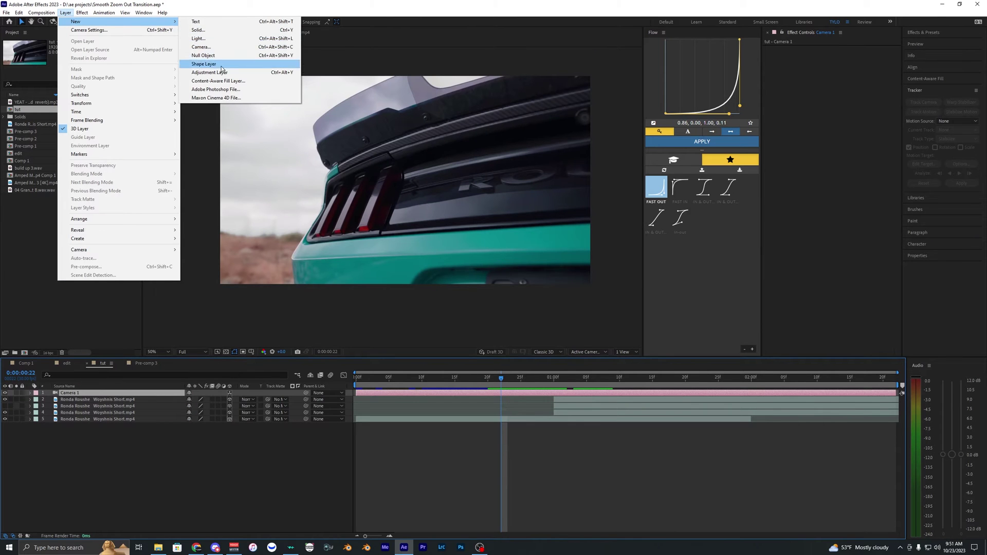
click(203, 55)
click(216, 398)
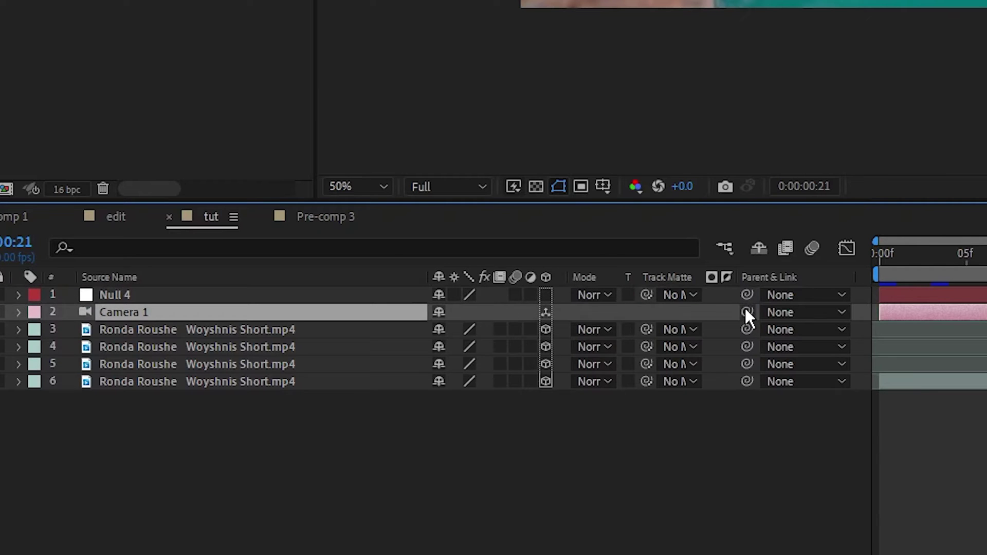
drag(309, 291, 308, 293)
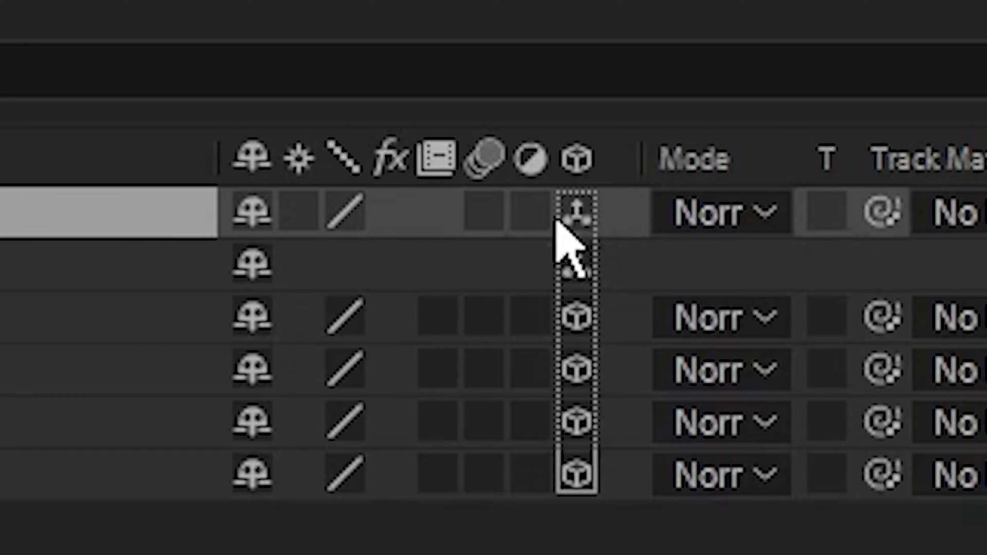
- Move the null's position to about 606 in Y and 861 in Z, bringing the camera close to the clips
key(p)
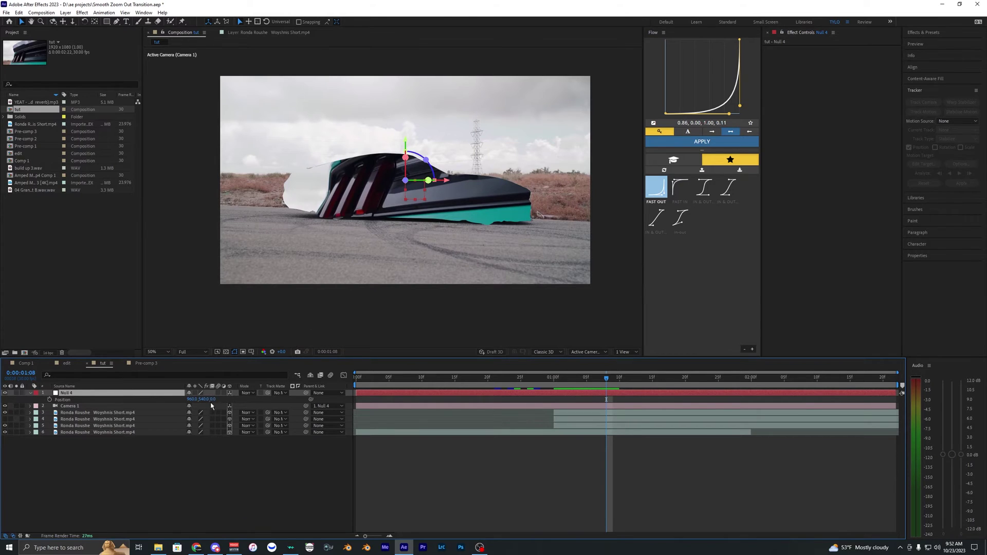
drag(213, 400, 231, 401)
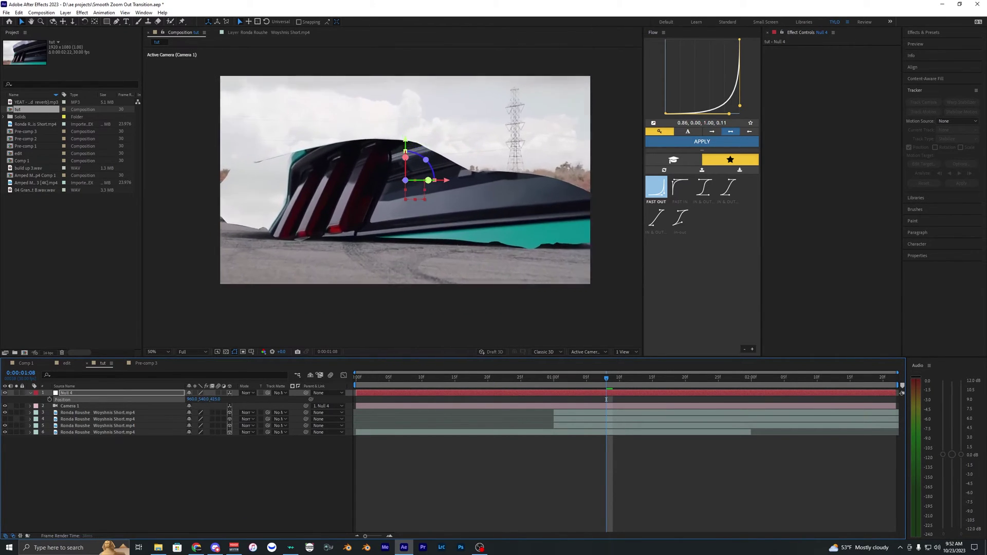
drag(319, 374, 198, 359)
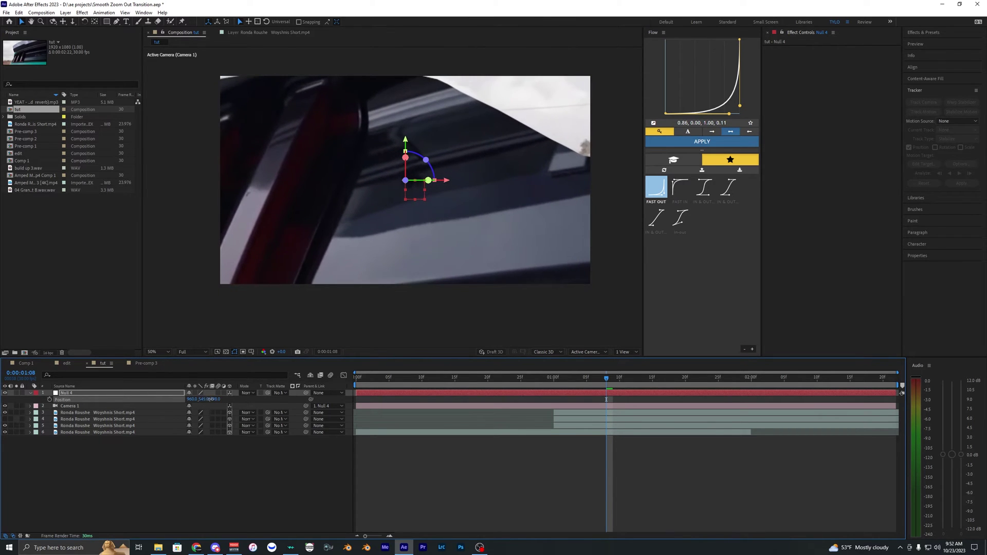
drag(211, 399, 214, 400)
- Reposition the bottom clip to about 607 in Y and 845 in Z so it fills the camera's frame
click(598, 434)
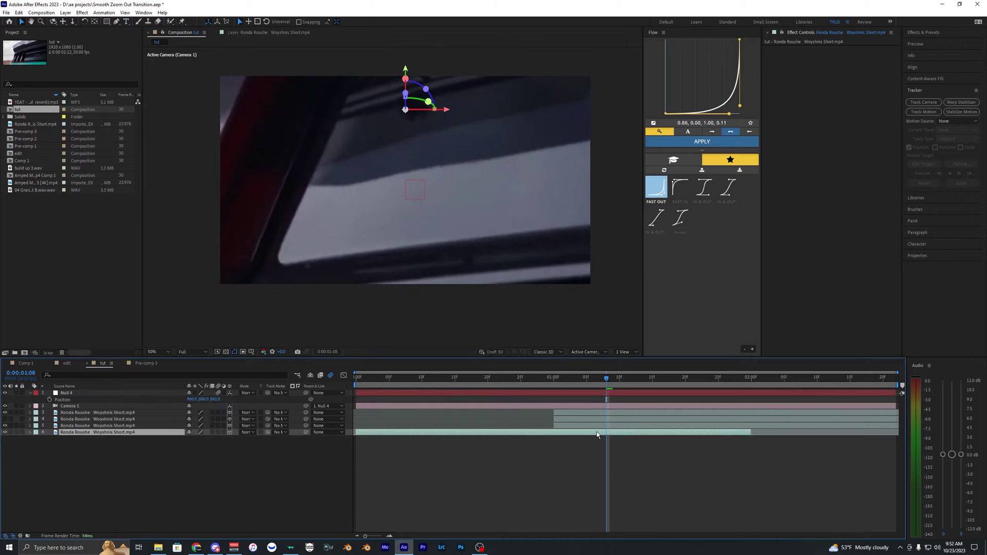
drag(550, 382, 316, 393)
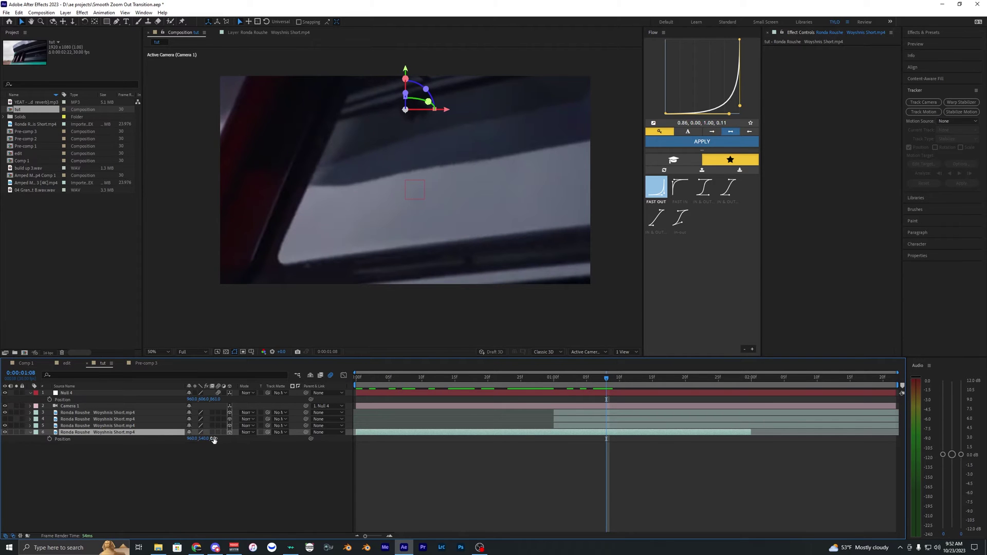
drag(213, 439, 507, 409)
drag(215, 438, 251, 421)
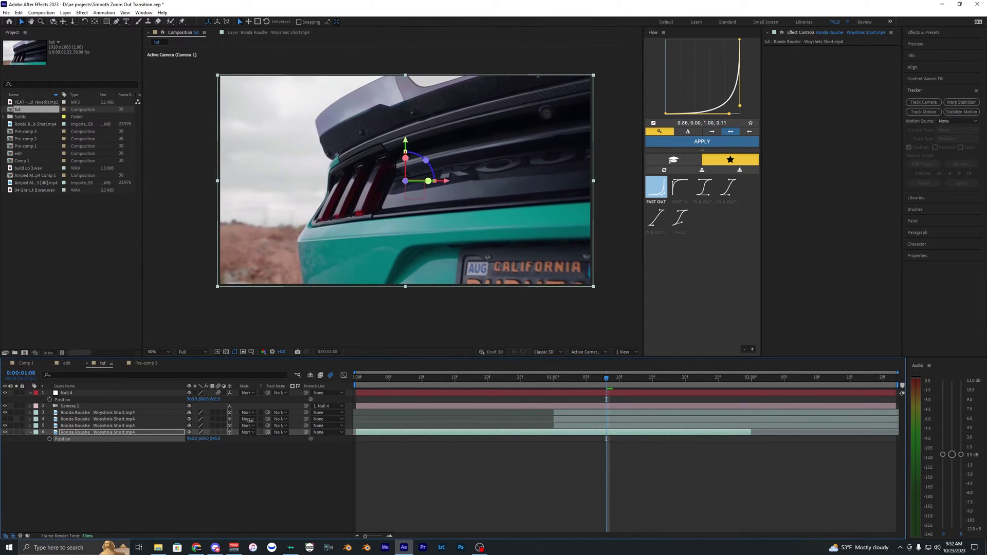
- Set a Position keyframe on the null at 0:00:01:00, where the second shot's layers begin
drag(516, 379, 559, 395)
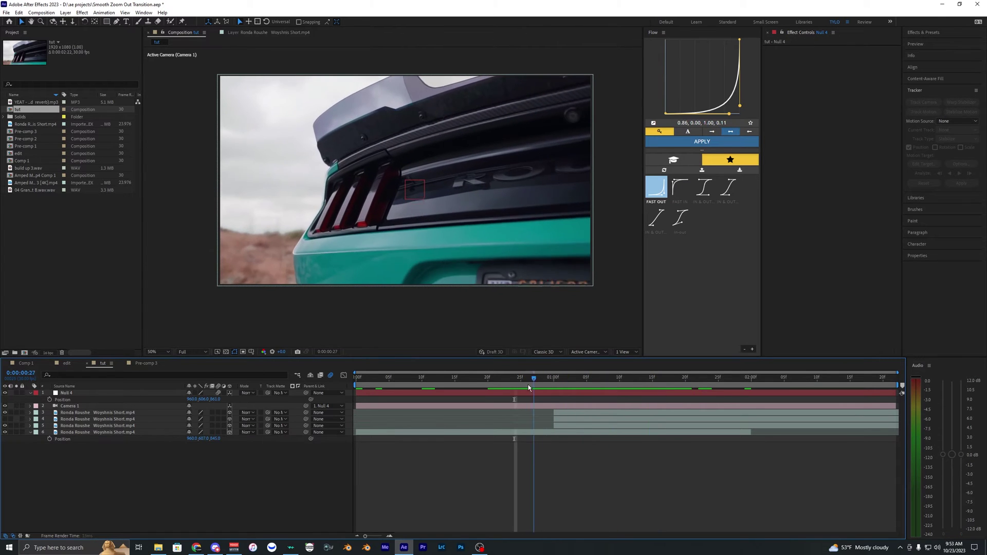
click(561, 412)
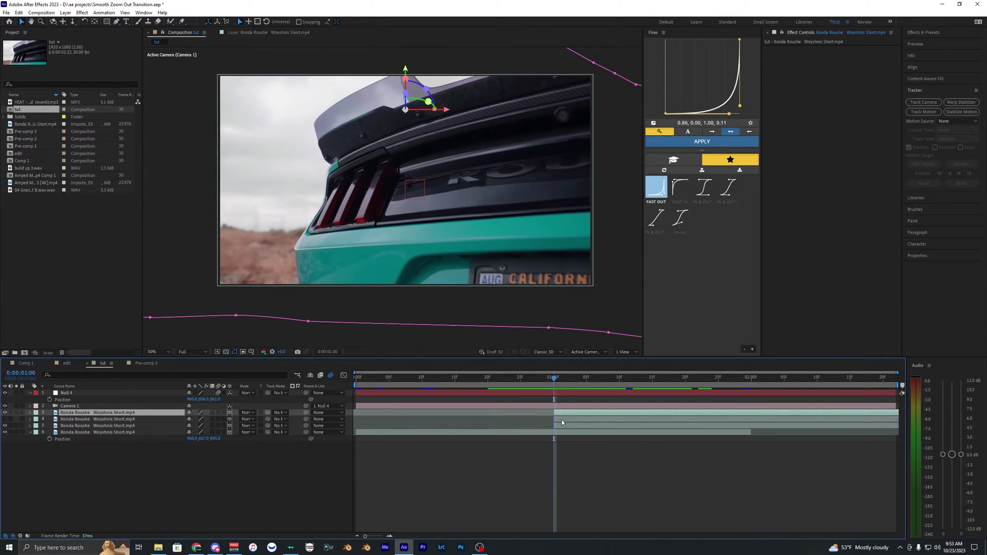
shift+click(561, 426)
click(560, 445)
click(563, 426)
shift+click(562, 413)
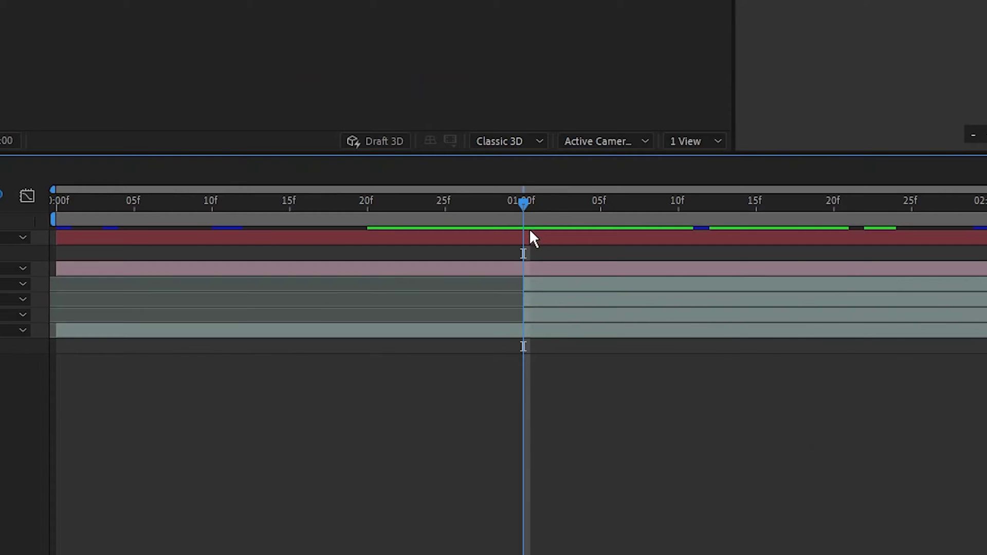
click(541, 360)
click(543, 238)
click(87, 328)
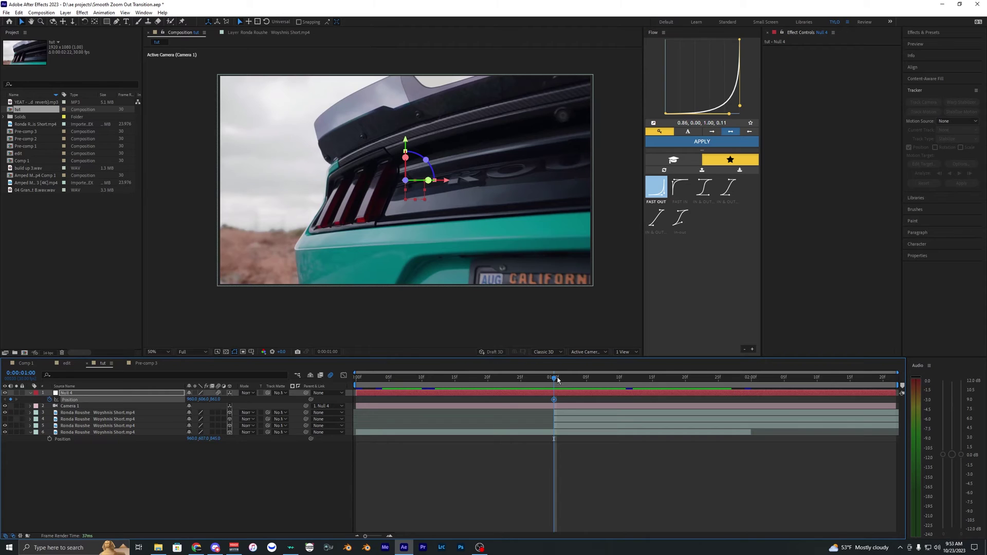
- Reset the null's Position at 0:00:01:27 to set the zoomed-out end keyframe, and preview the camera move from 0:00:01:00
drag(555, 378, 731, 380)
drag(130, 402, 0, 403)
right_click(101, 402)
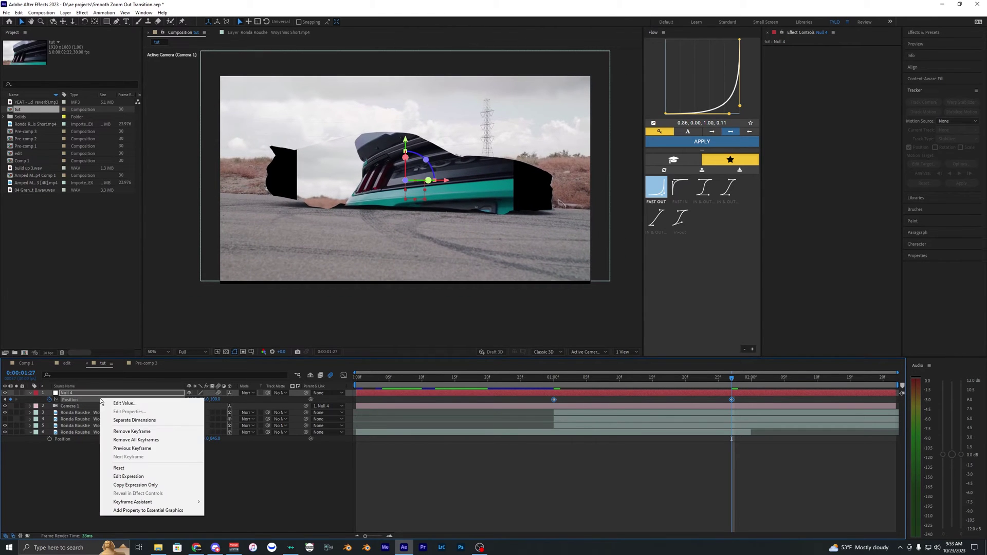
click(132, 468)
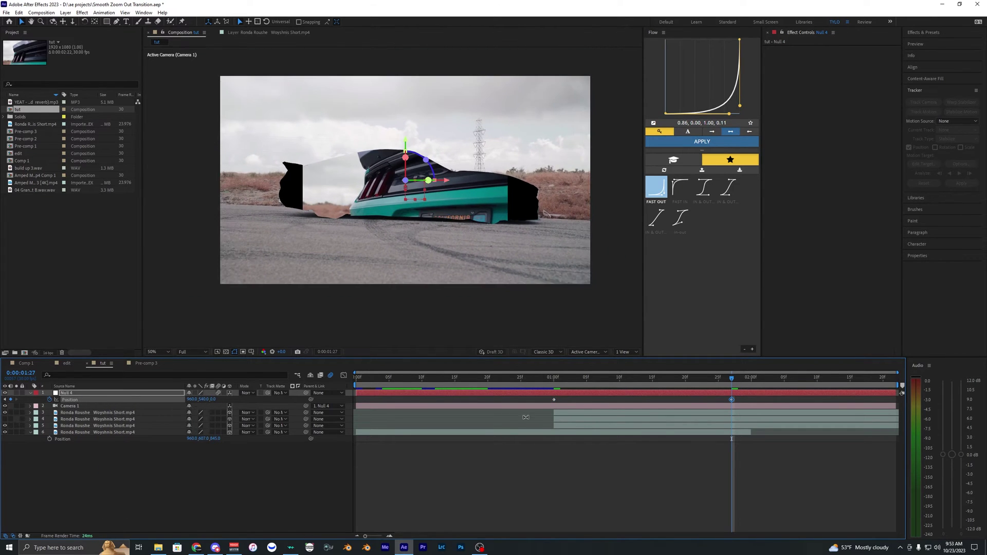
click(608, 470)
click(555, 383)
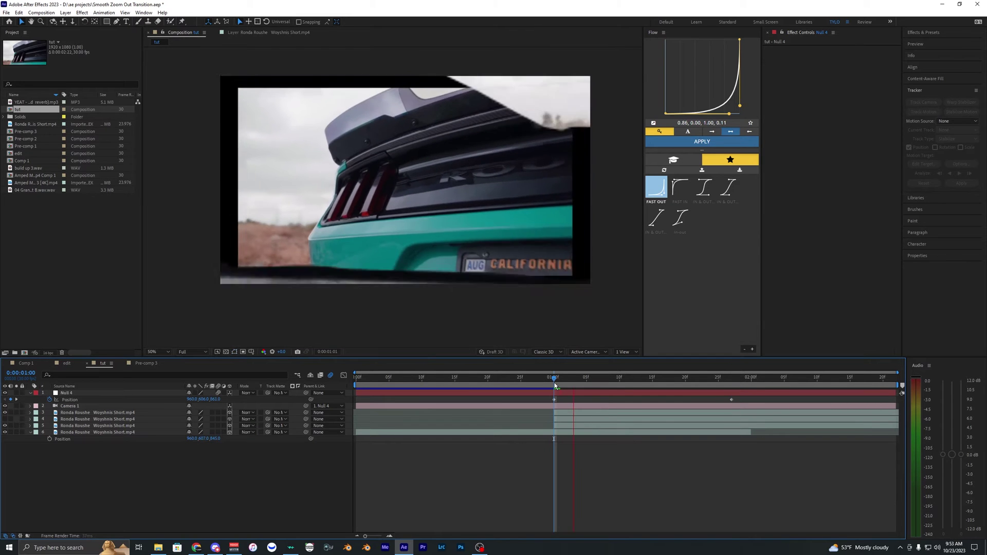
drag(554, 386, 672, 387)
- Easy Ease both null Position keyframes, shape their speed graph into a sharp peak near the middle, and play back the zoom
drag(748, 402, 574, 412)
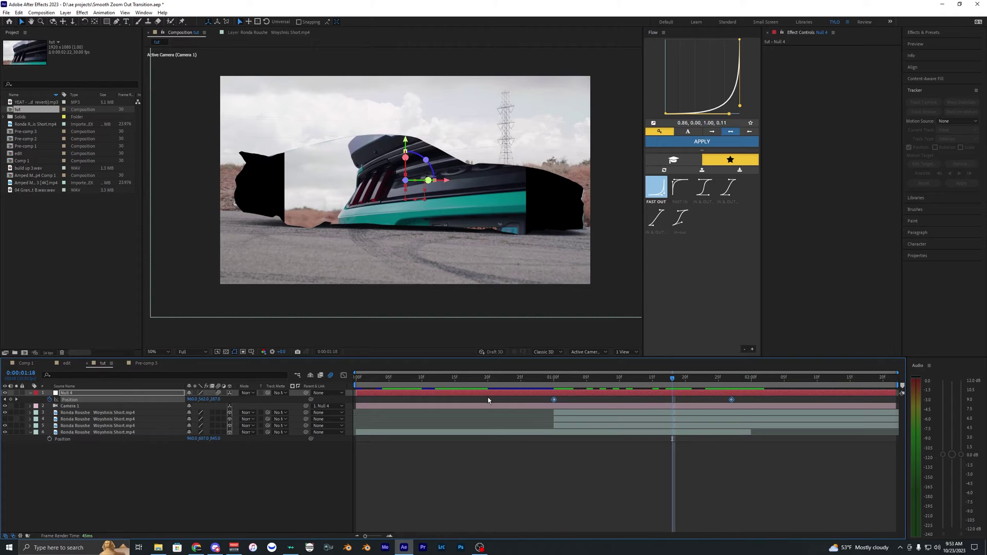
key(F9)
click(346, 377)
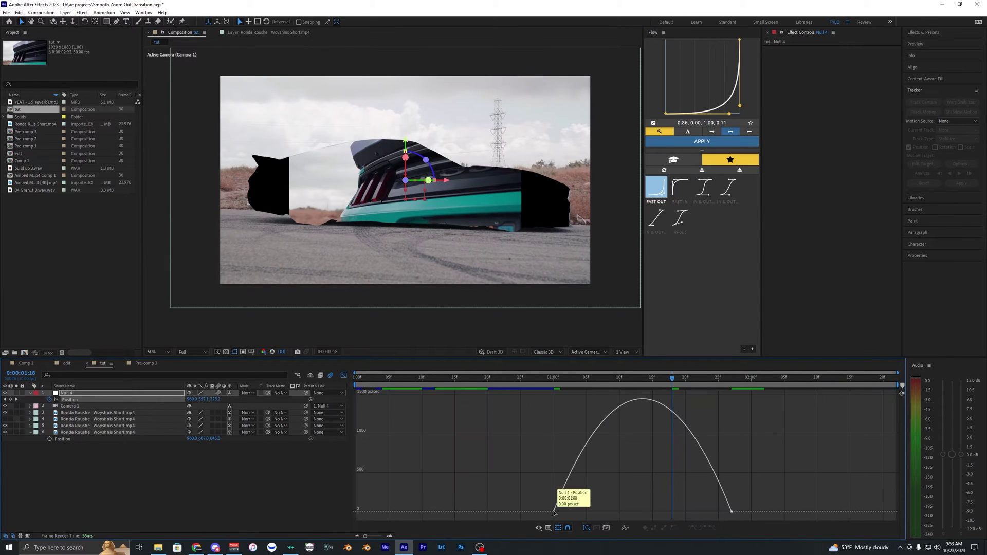
drag(582, 512, 621, 513)
click(546, 380)
key(space)
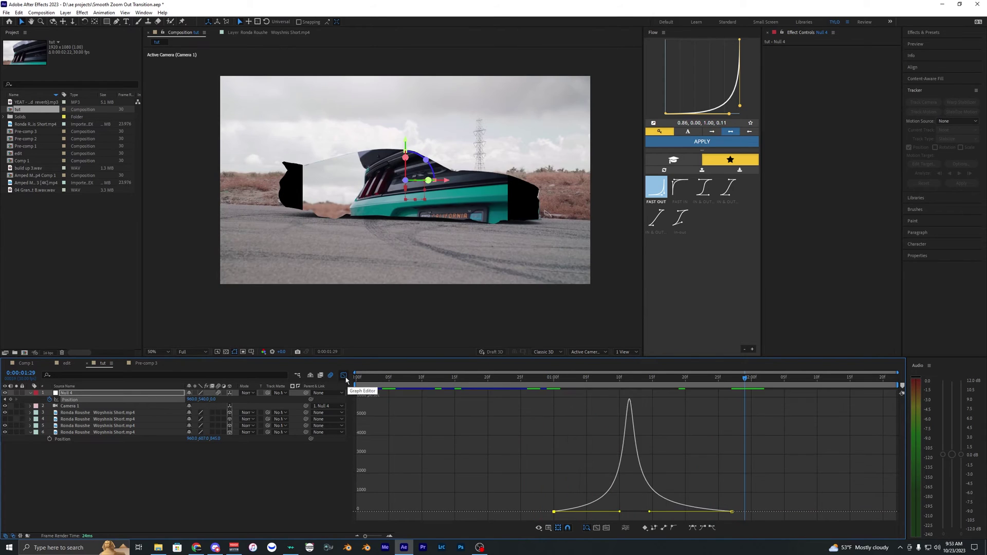
click(344, 376)
key(space)
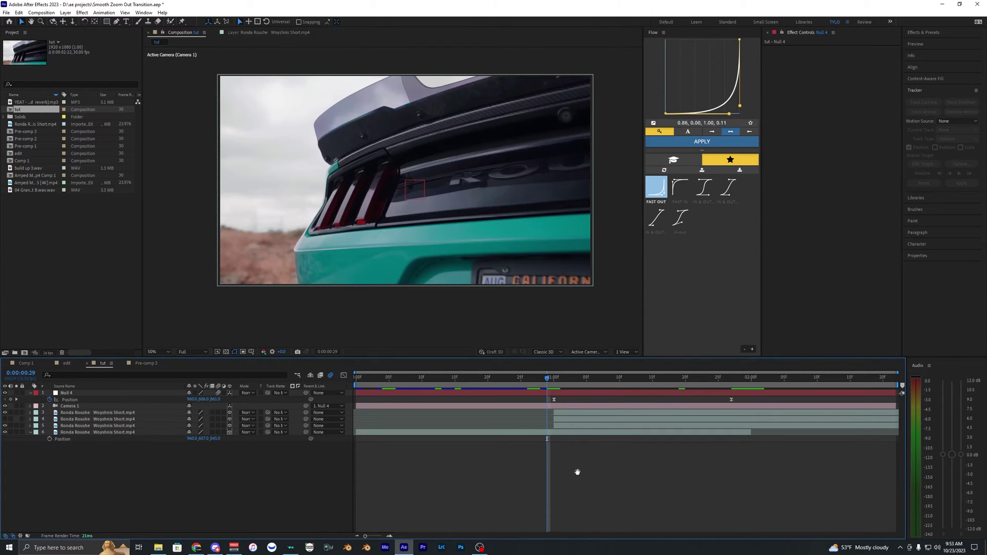
key(space)
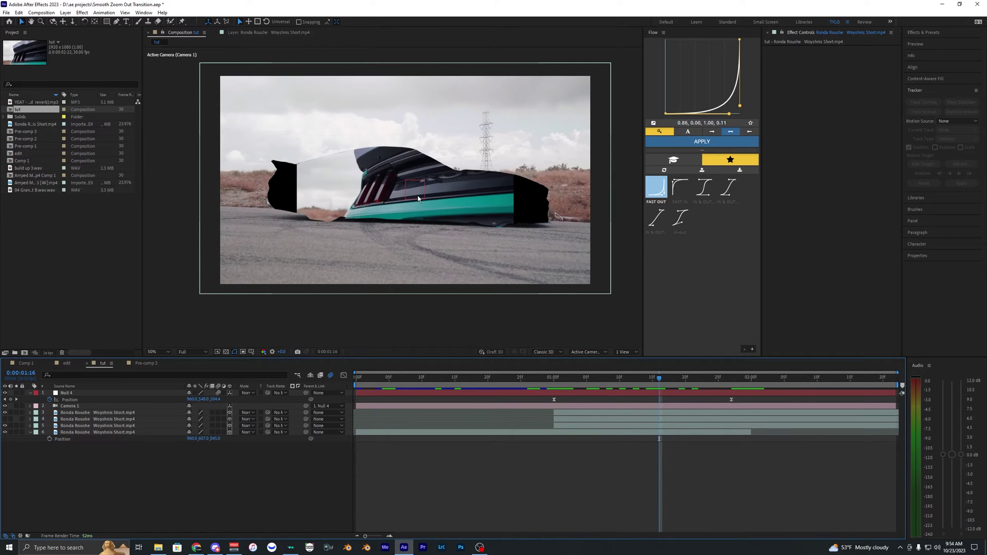
- Apply Motion Tile to the bottom clip with Output Width and Output Height at 300 and Mirror Edges on, and preview it
click(417, 196)
click(647, 452)
click(628, 434)
click(933, 33)
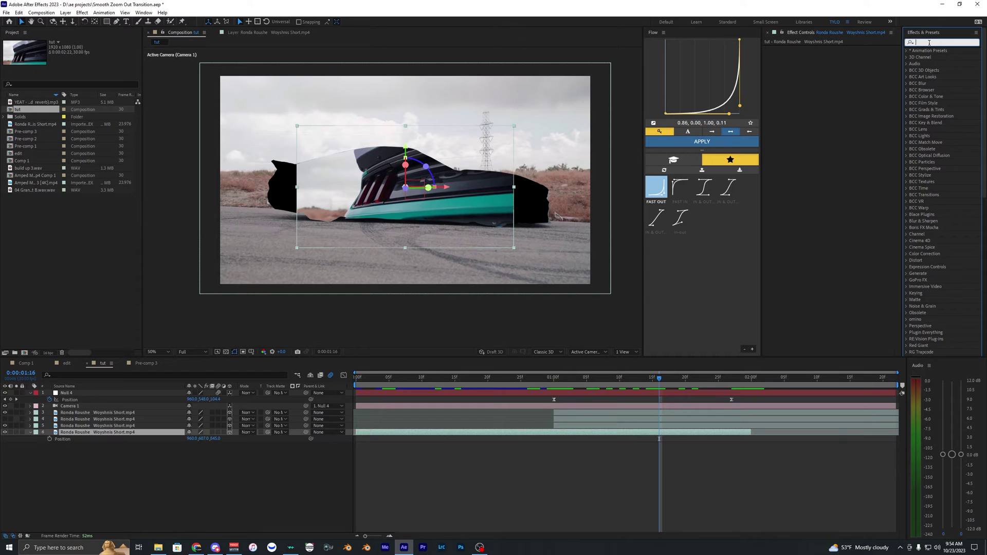
text(motion)
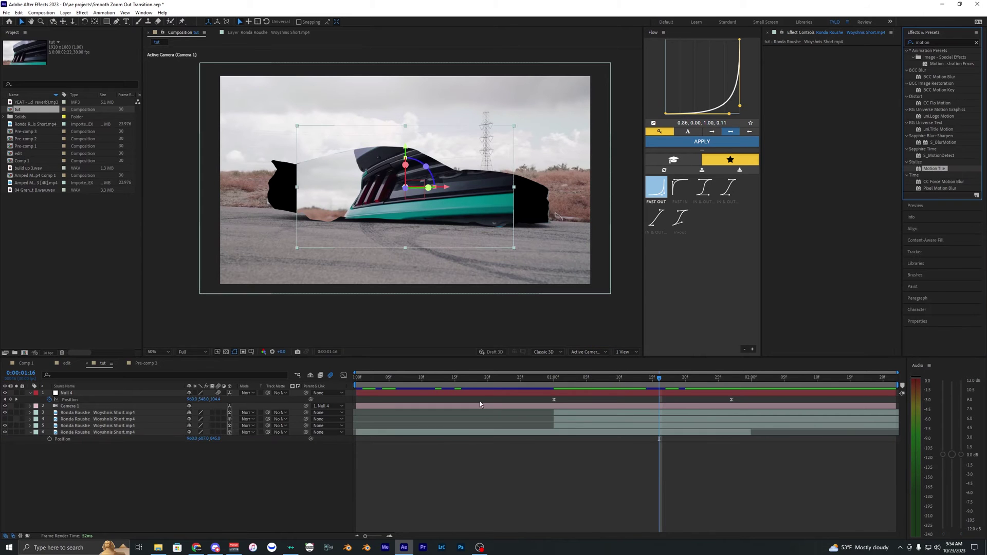
drag(476, 435, 476, 434)
drag(469, 379, 634, 384)
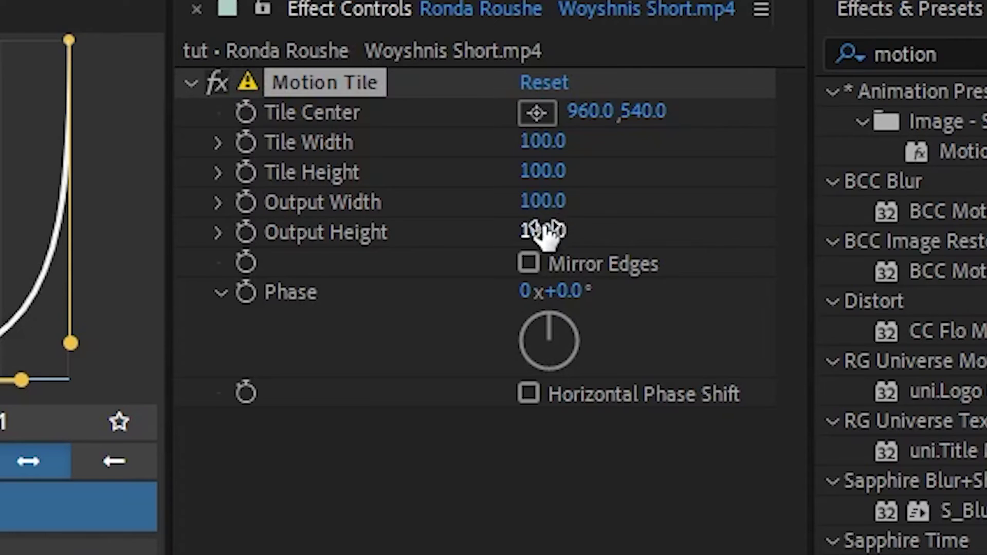
click(844, 74)
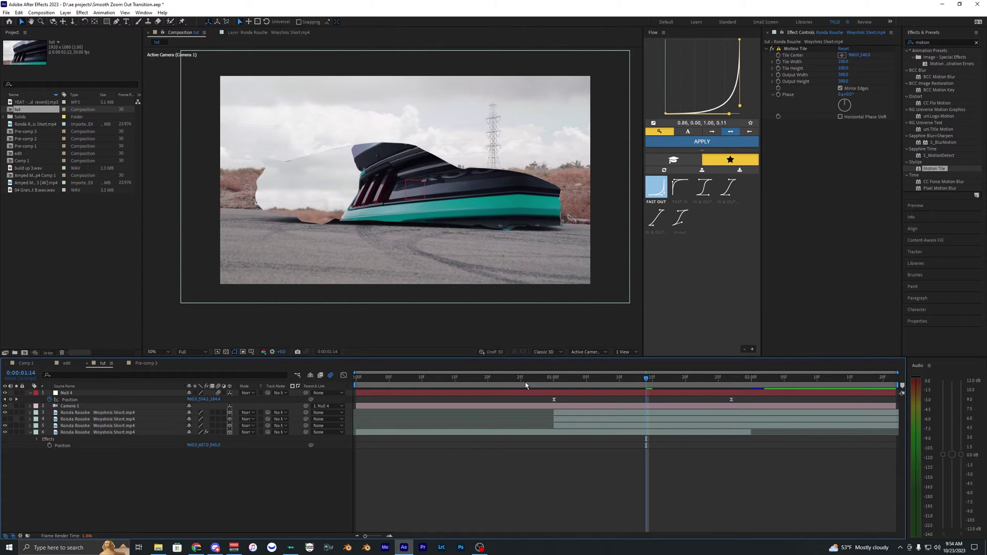
key(space)
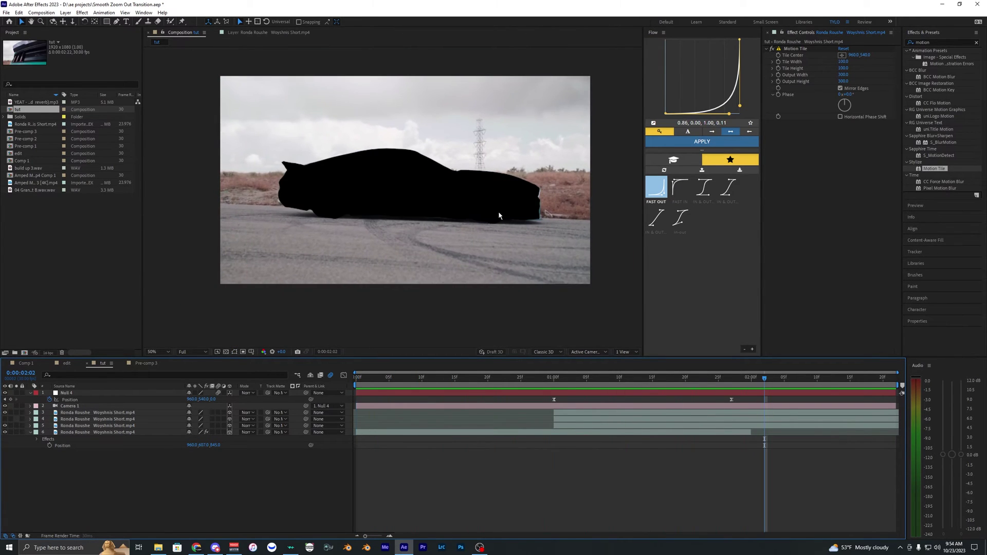
- Make the masked car cutout layer visible, reveal its Opacity at 0:00:01:00, and play back the transition
drag(670, 383, 698, 382)
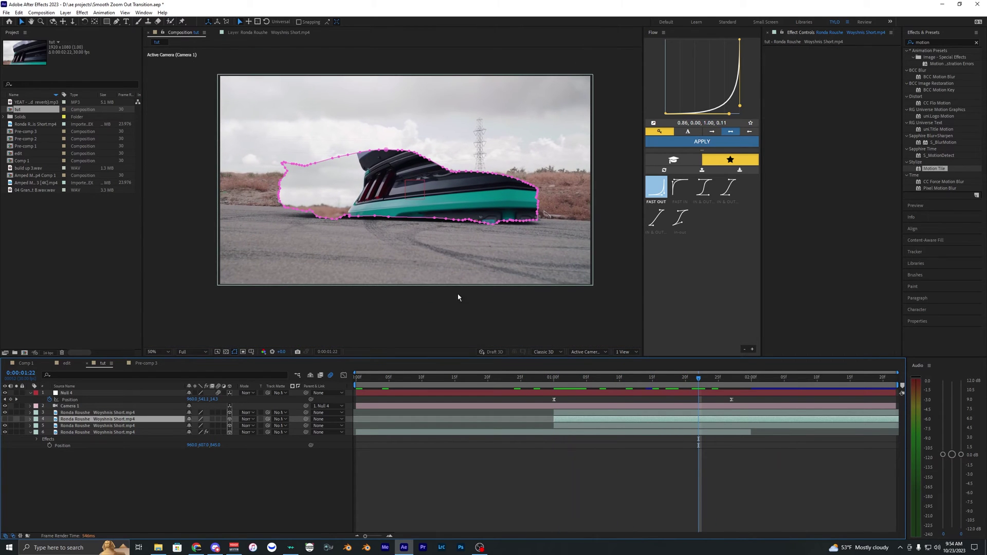
click(561, 381)
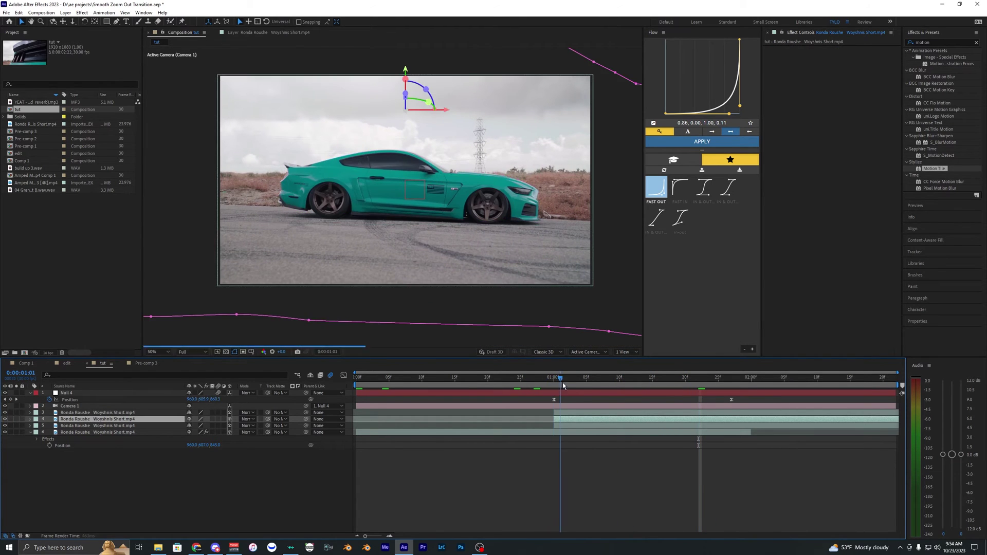
drag(566, 386, 556, 387)
key(t)
key(space)
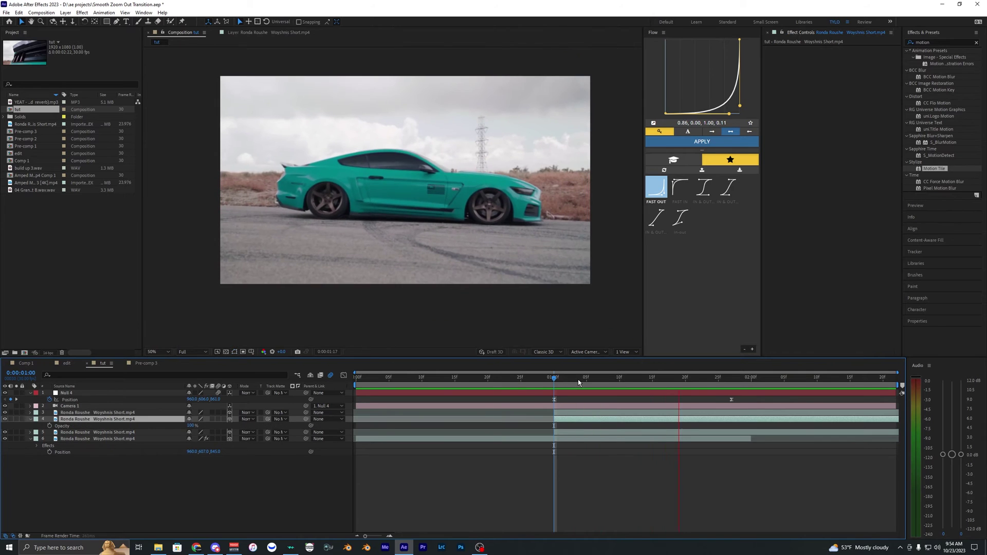
key(space)
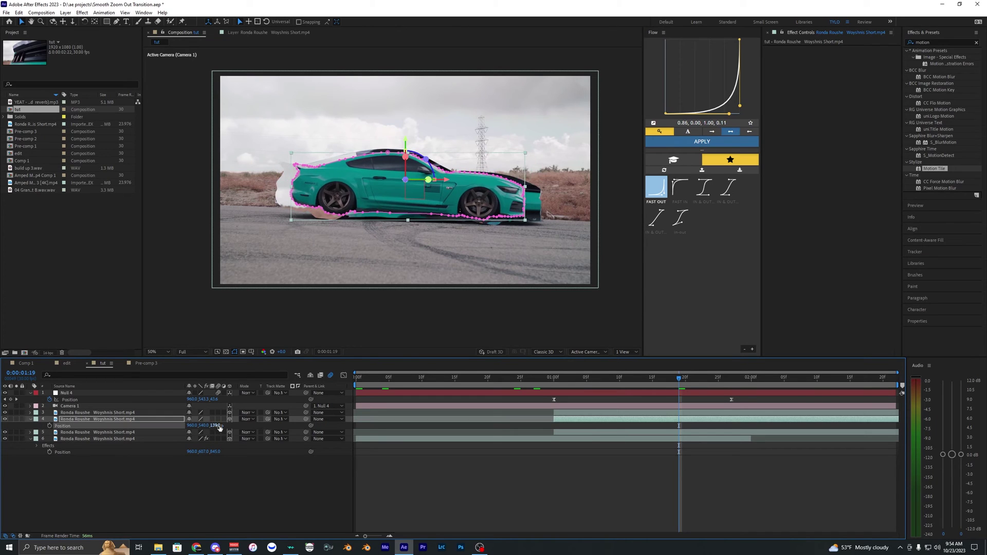
- Try offsetting the masked car layer's Position in Y and Z, and undo the changes
key(ctrl+z)
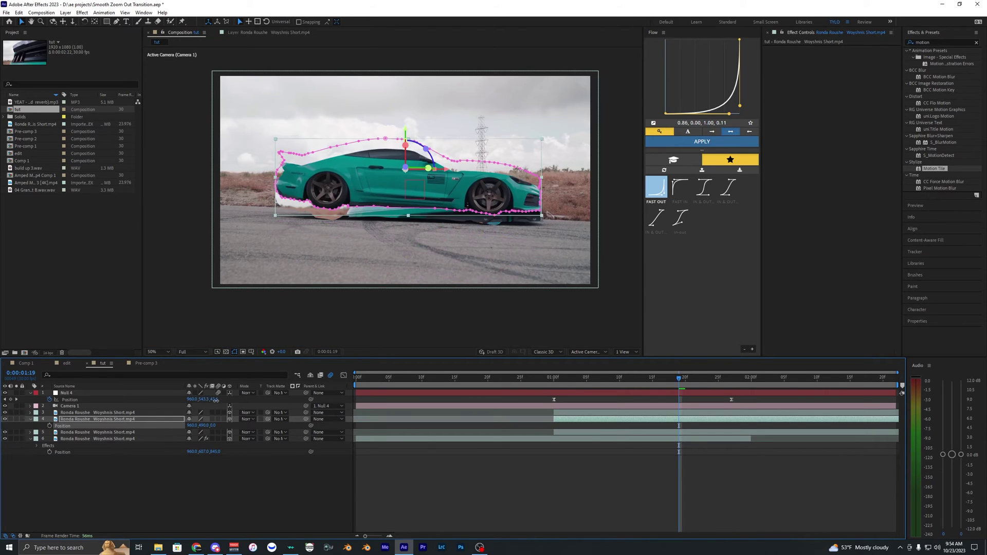
key(ctrl+z)
key(space)
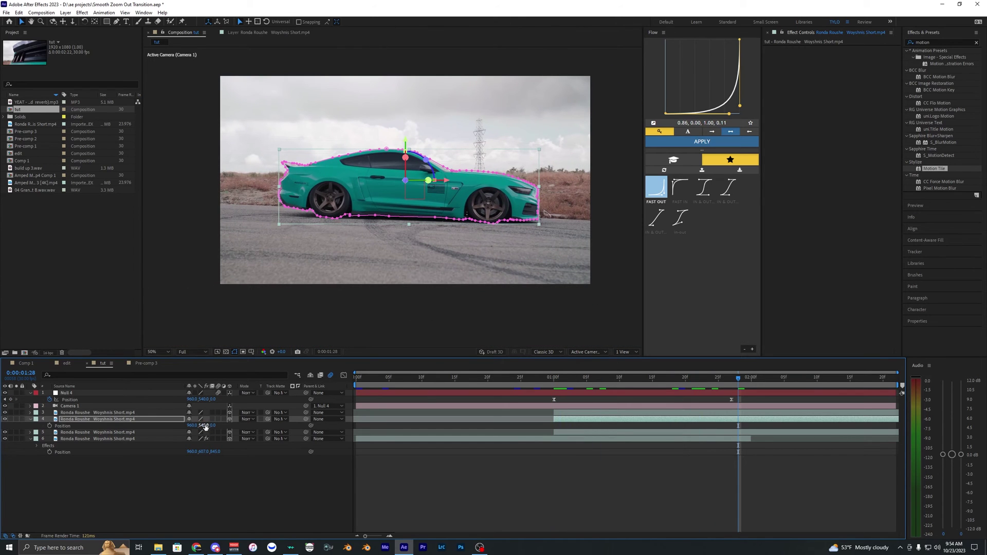
drag(205, 427, 612, 405)
key(ctrl+z)
- Keyframe the masked car layer's Position at 0:00:01:27 and move the layer down in Y, below the frame, at 0:00:01:01
drag(740, 379, 515, 405)
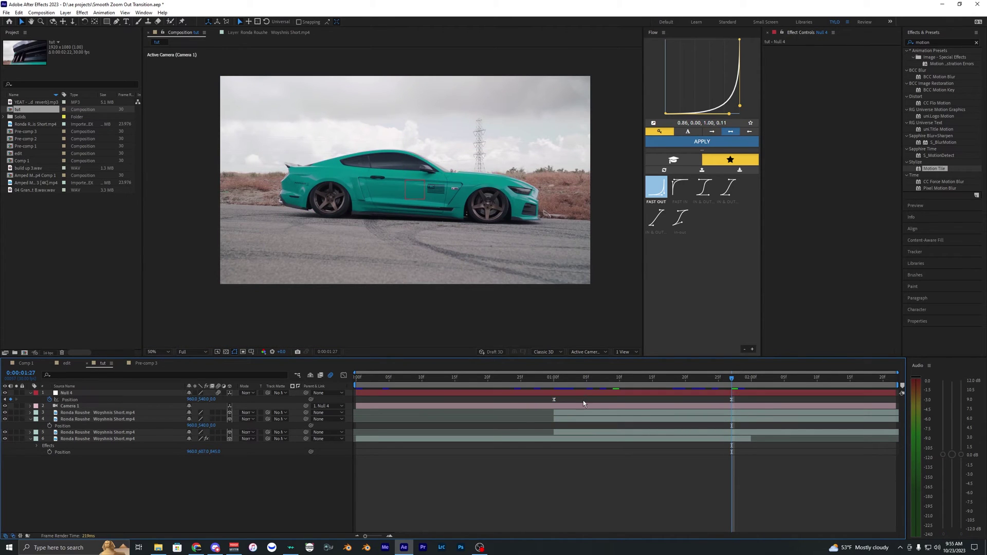
click(656, 421)
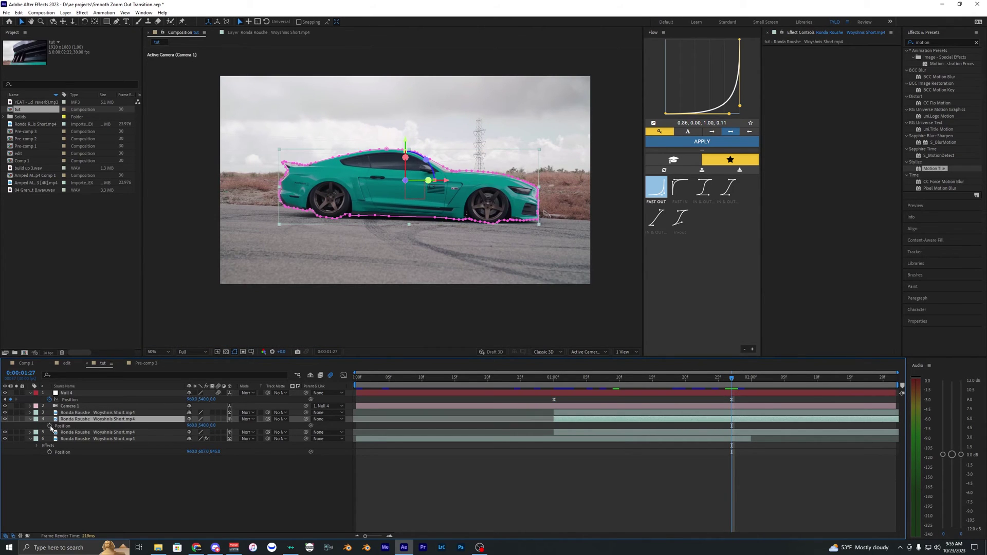
drag(556, 383, 626, 382)
drag(213, 424, 423, 388)
drag(623, 424, 564, 426)
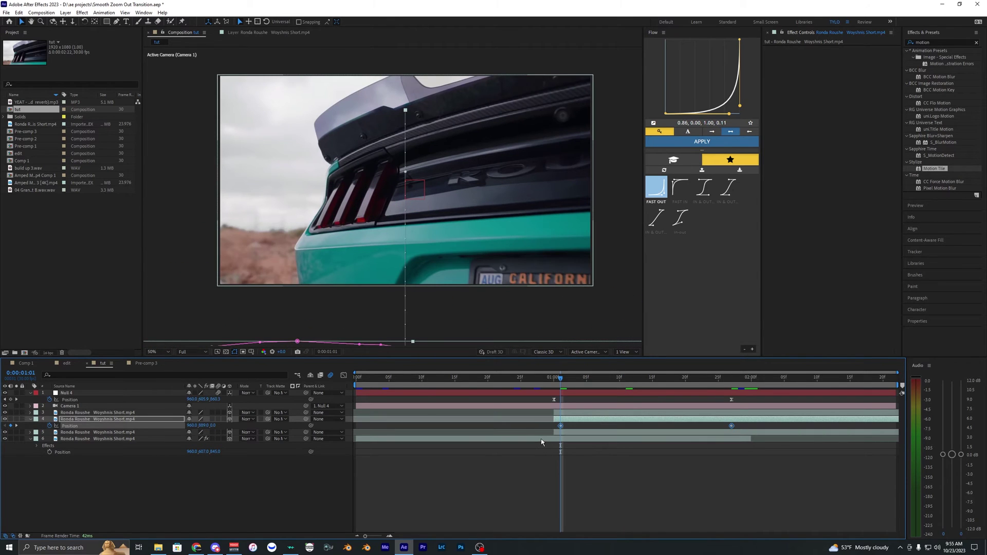
- Shape the masked car layer's eased Position speed graph into a sharp peak midway between its keyframes, and preview the rise
click(344, 377)
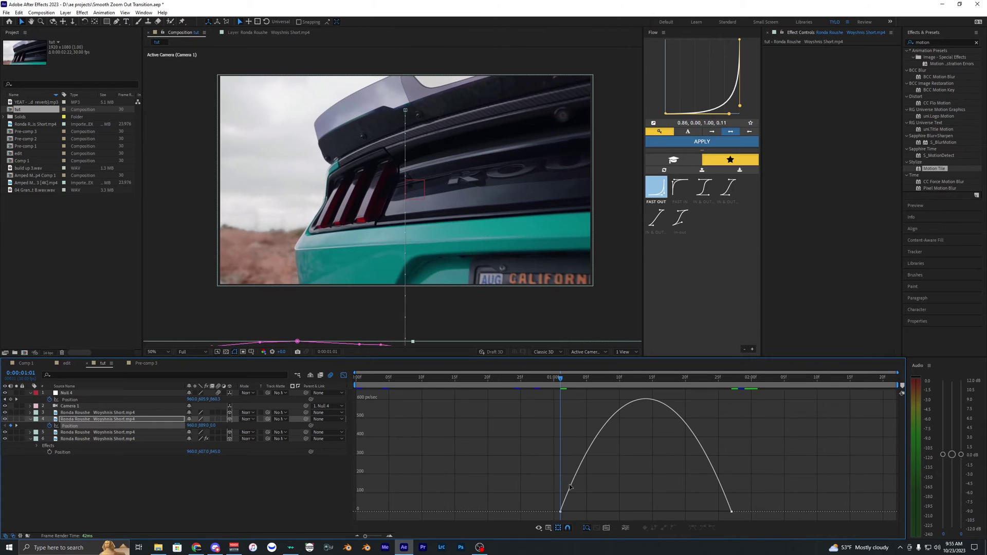
click(561, 511)
drag(591, 515, 631, 517)
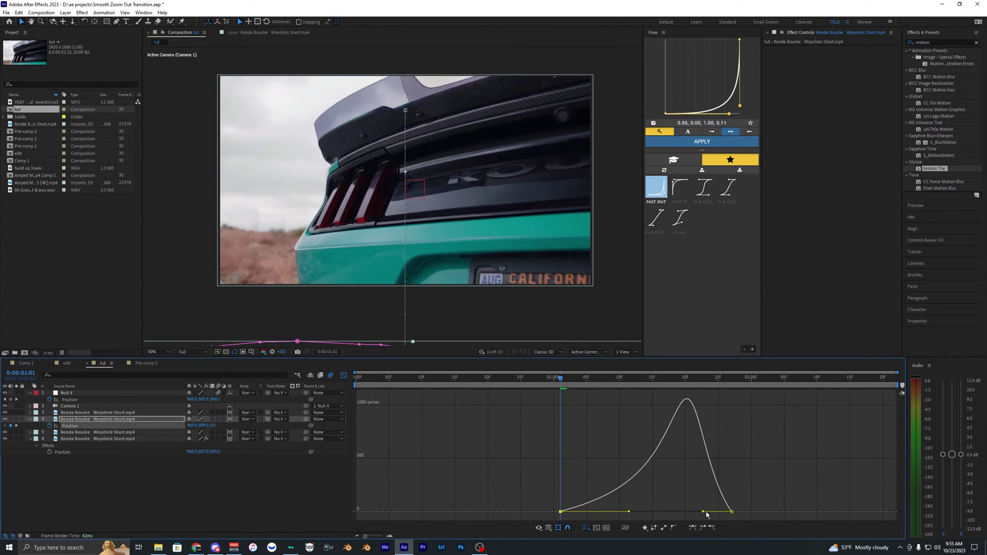
drag(705, 513, 679, 517)
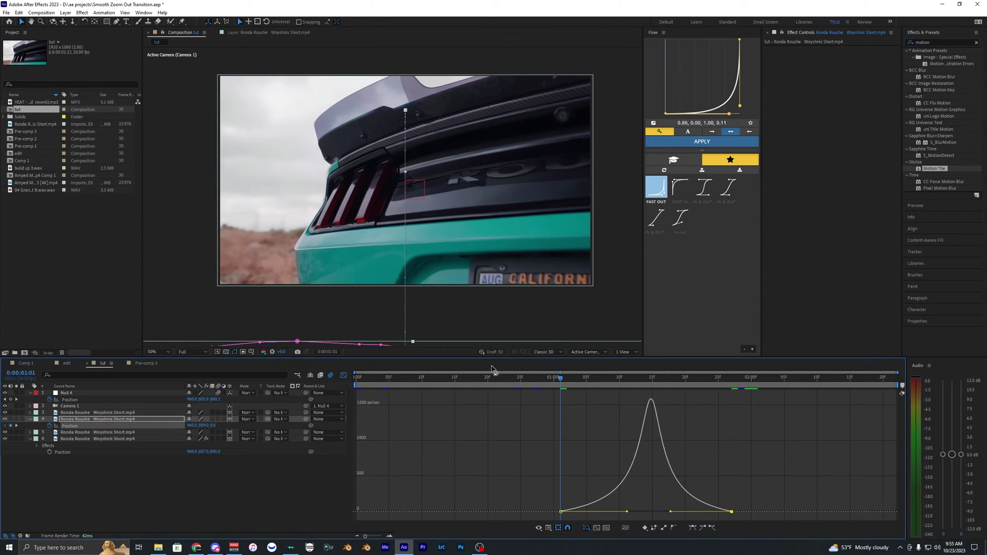
click(344, 375)
click(526, 379)
key(space)
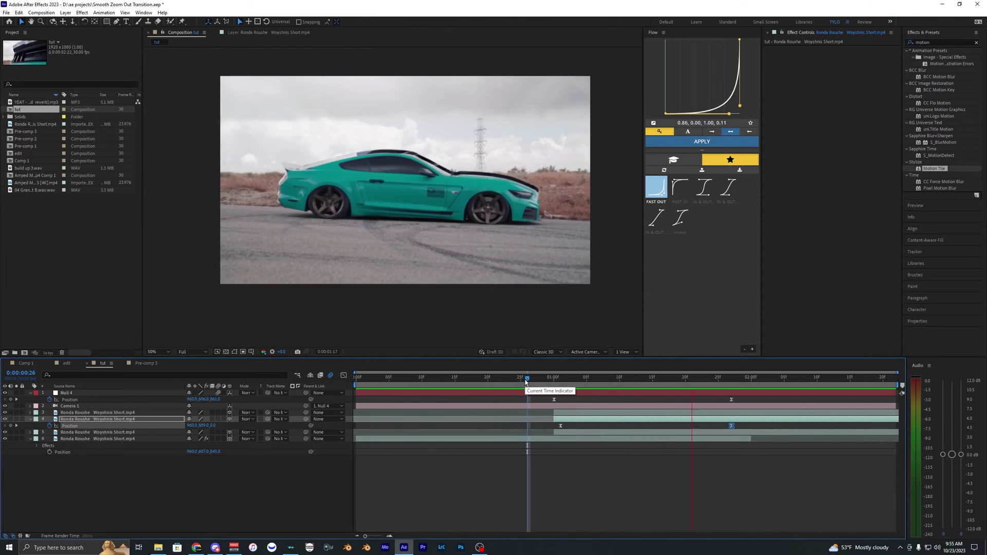
key(space)
- Shift the car layer's speed peak toward its first keyframe so it rises earlier, and play back the transition
click(343, 377)
key(space)
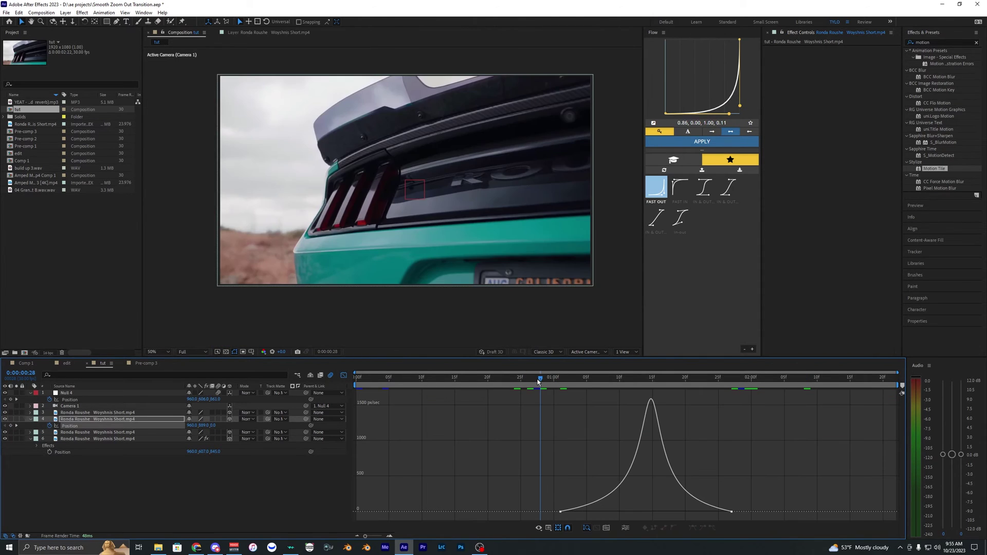
mouse_move(640, 514)
mouse_down()
mouse_move(607, 516)
mouse_move(645, 516)
mouse_up()
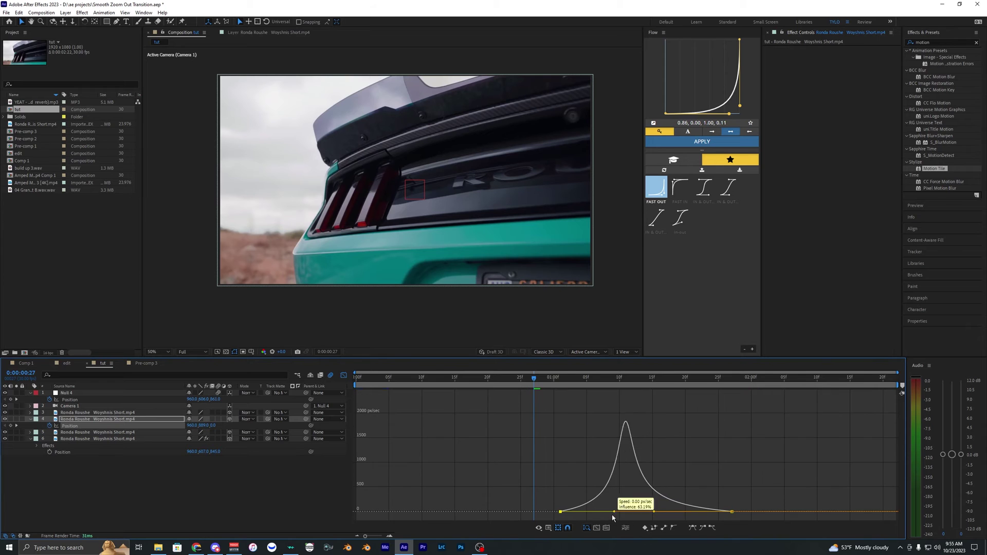
key(space)
key(space)
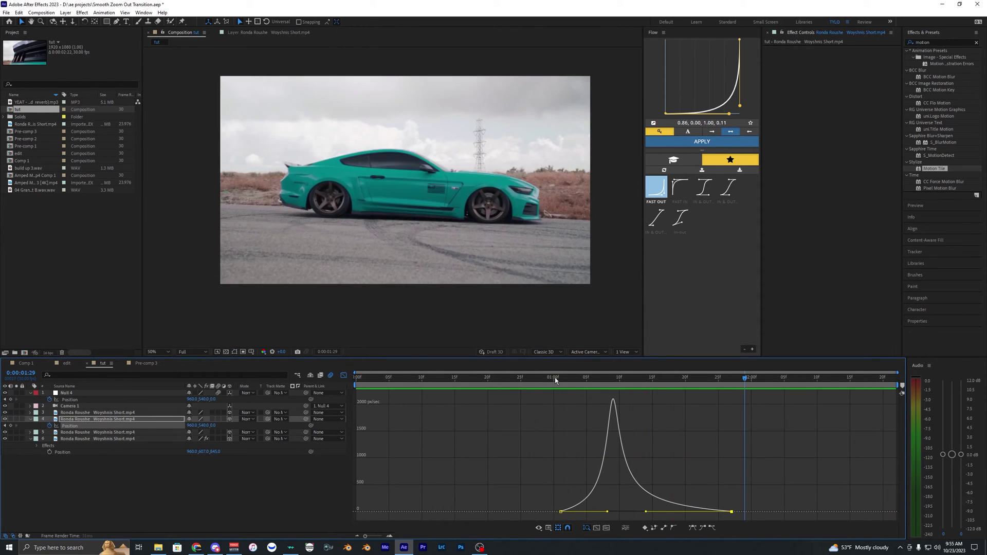
key(space)
- Shift the car layer's speed peak toward its last keyframe so it rises later, and play back the transition
drag(675, 517, 693, 515)
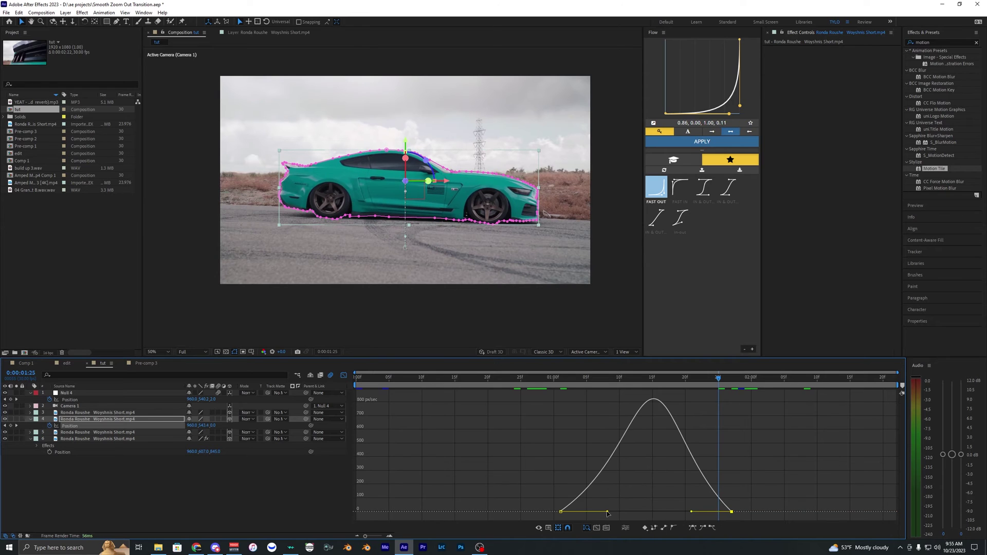
drag(607, 512, 652, 519)
key(space)
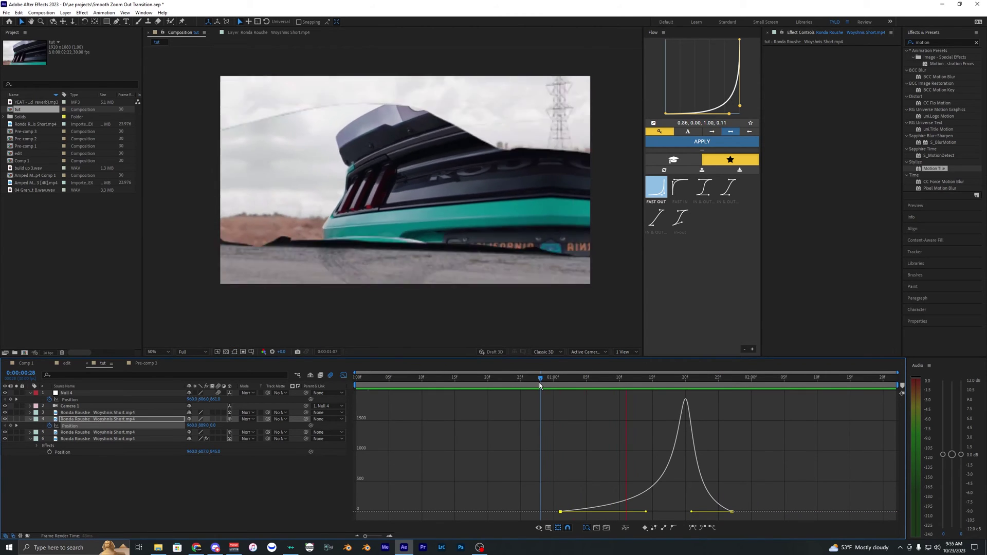
key(space)
key(shift+F3)
key(space)
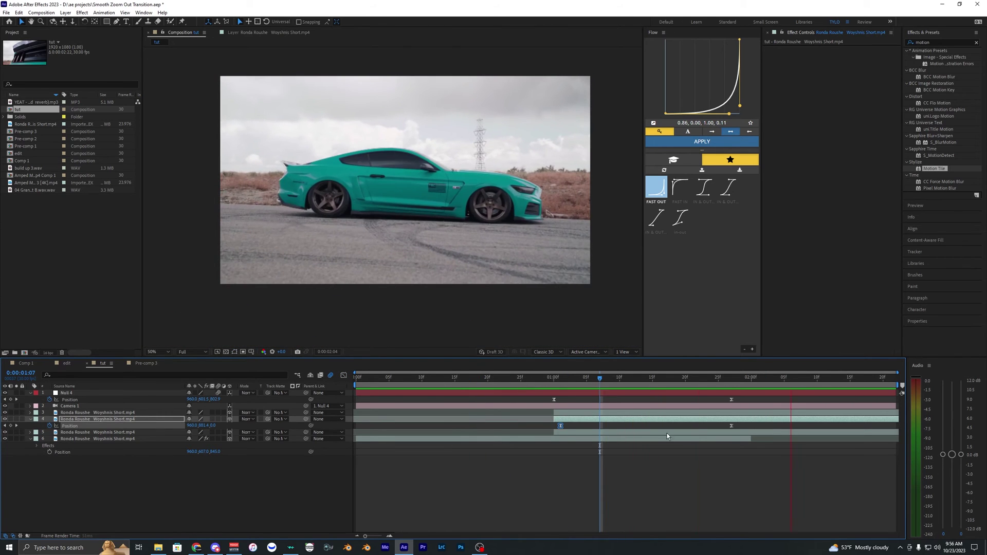
key(space)
- Rebalance both influence handles of the car layer's Position so a gentler speed peak sits slightly before the middle, and preview it
key(shift+F3)
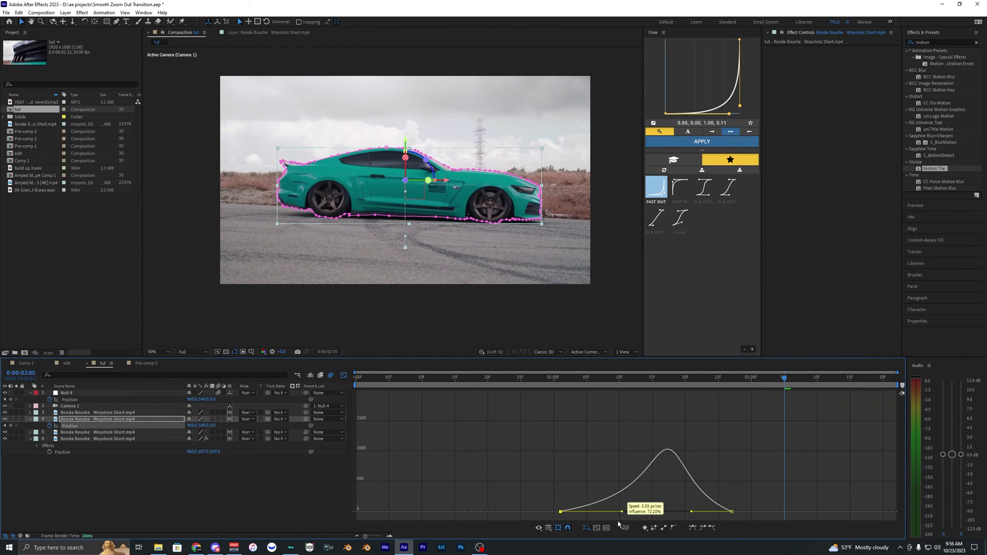
drag(615, 523, 608, 518)
drag(691, 513, 675, 518)
click(541, 383)
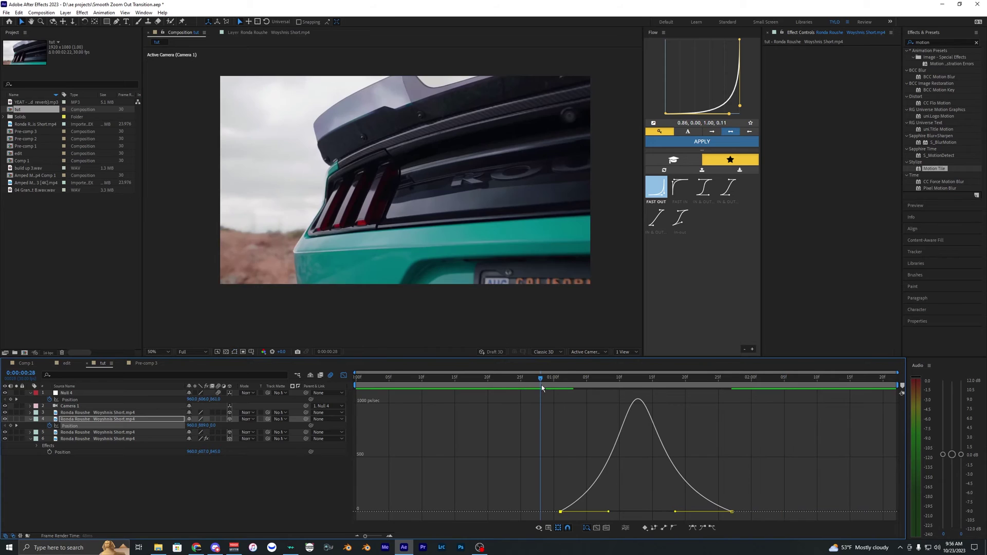
key(space)
key(shift+F3)
click(560, 425)
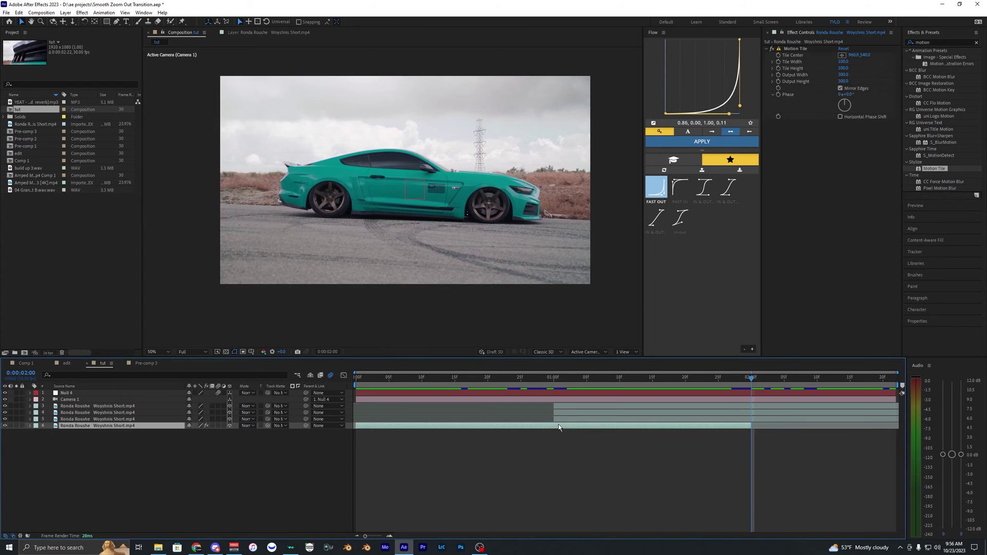
- Enable motion blur on the four car footage layers and preview the transition from the start
shift+click(560, 407)
click(220, 435)
click(218, 426)
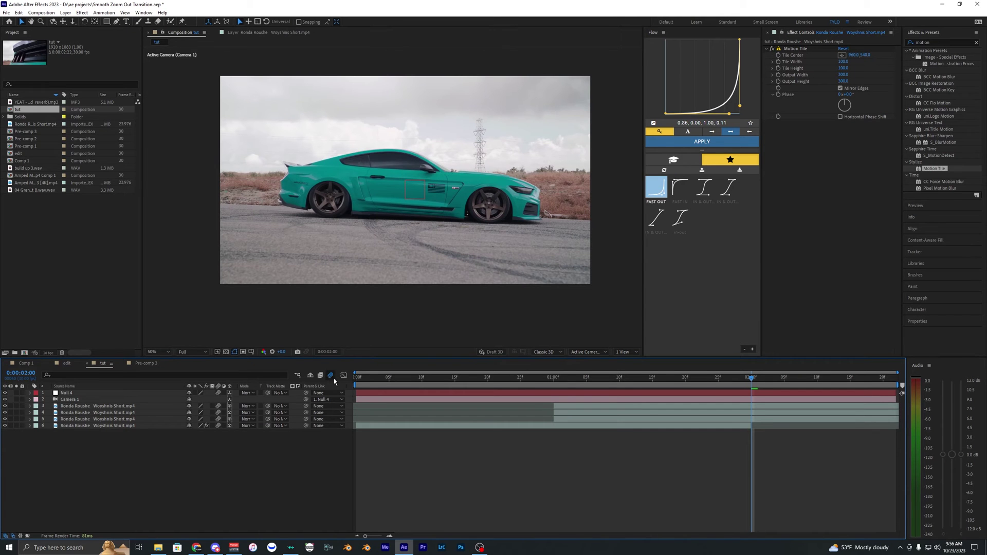
key(Home)
key(space)
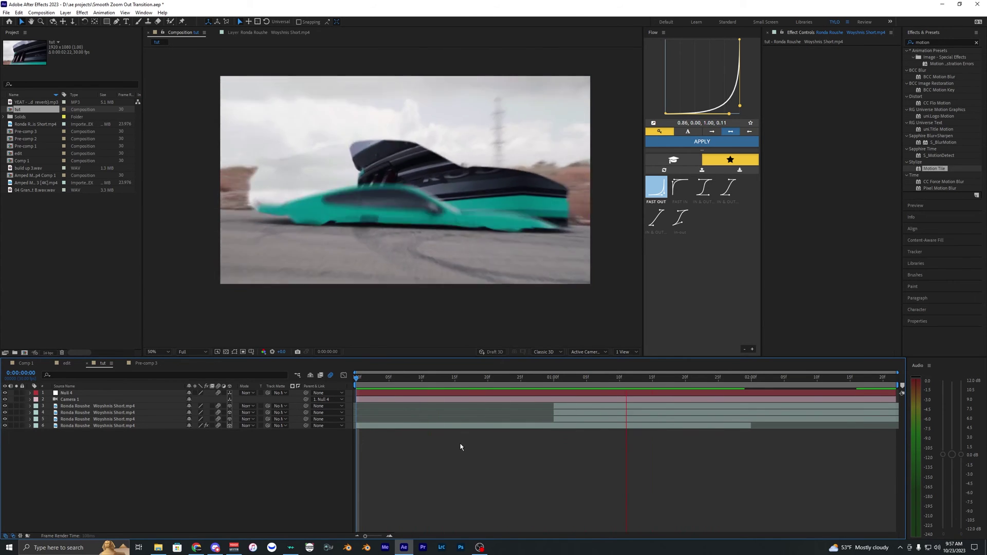
- Undo the last three changes and play the zoom-out with the bottom footage layer selected, starting from 0:00:01:00
key(ctrl+z)
key(ctrl+z)
key(ctrl+z)
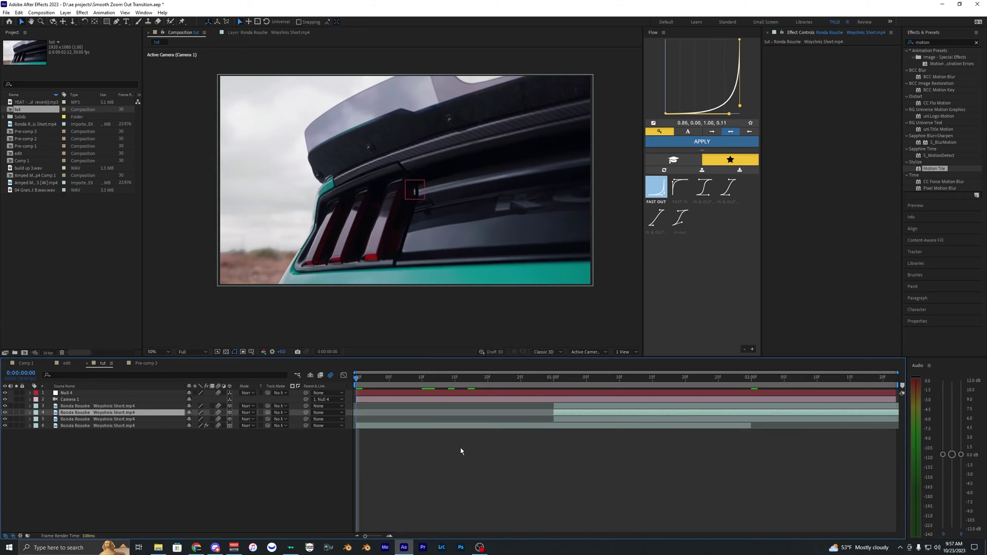
click(556, 379)
click(557, 426)
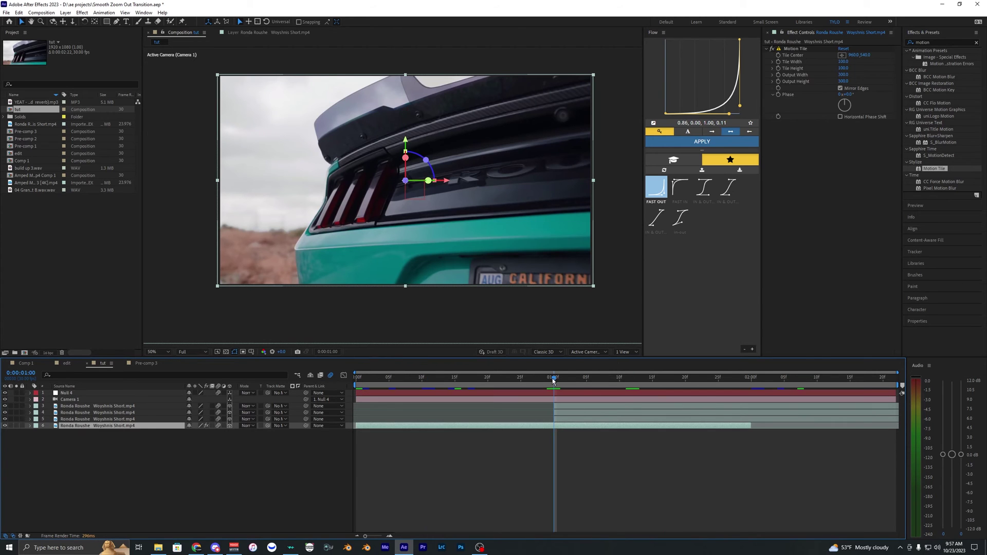
key(space)
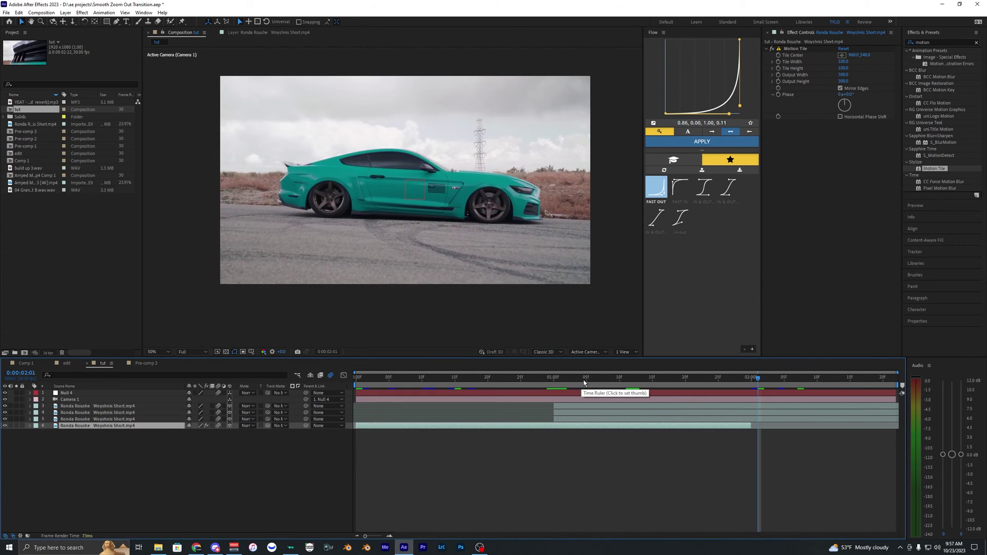
- Pre-compose the null, the camera and all footage layers together, moving all attributes into the new composition
key(ctrl+a)
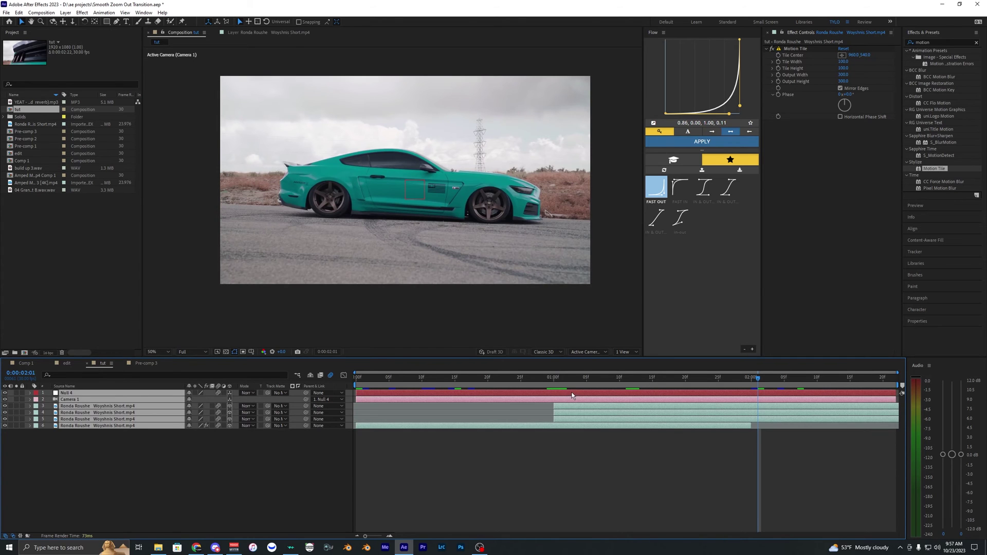
right_click(579, 393)
click(599, 342)
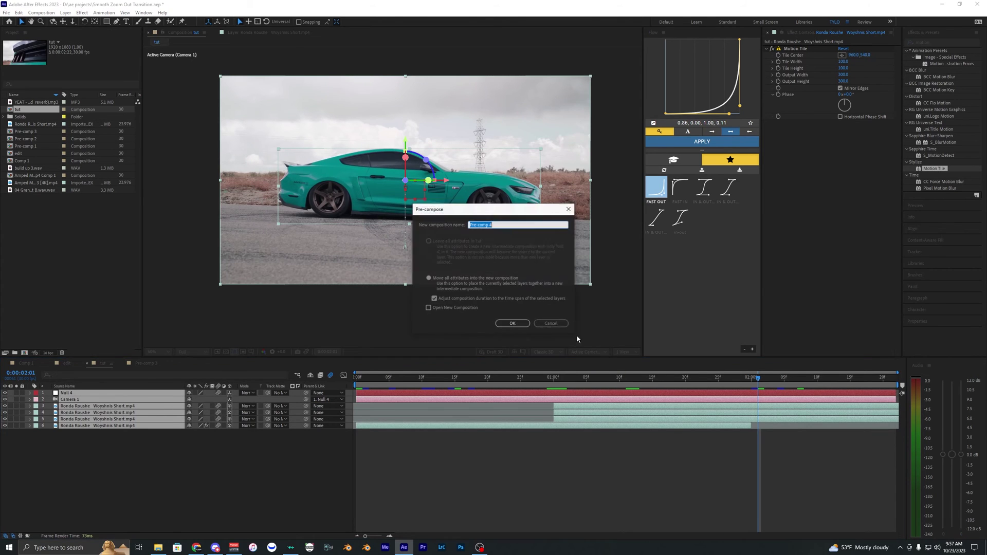
click(512, 324)
key(Home)
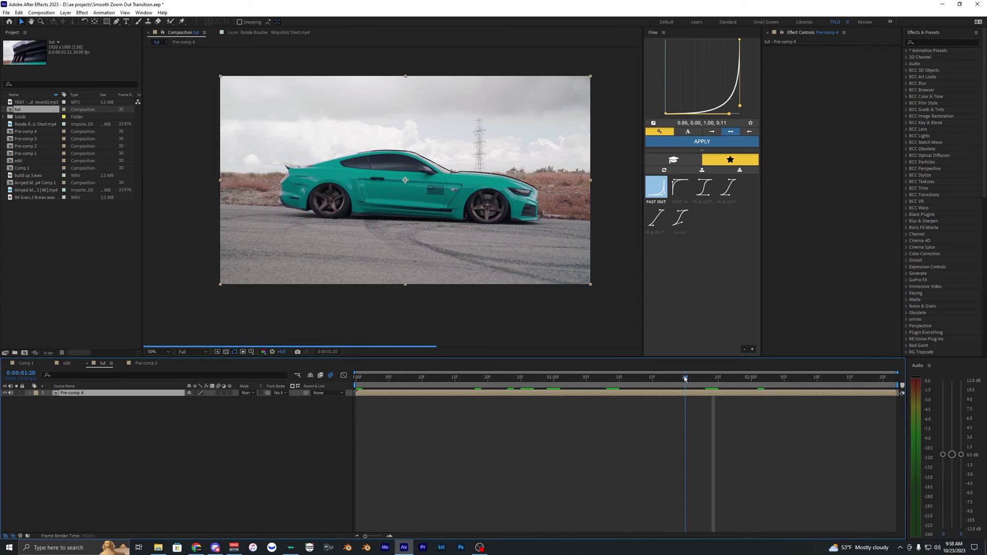
- Duplicate the pre-comp and trim the upper copy so it starts at 0:00:01:16
mouse_move(685, 379)
mouse_down()
mouse_move(646, 381)
mouse_move(674, 386)
mouse_up()
key(ctrl+d)
click(671, 391)
- Apply the Shake 1 preset from the Shakes in collection to the trimmed pre-comp copy and enable its motion blur
click(909, 54)
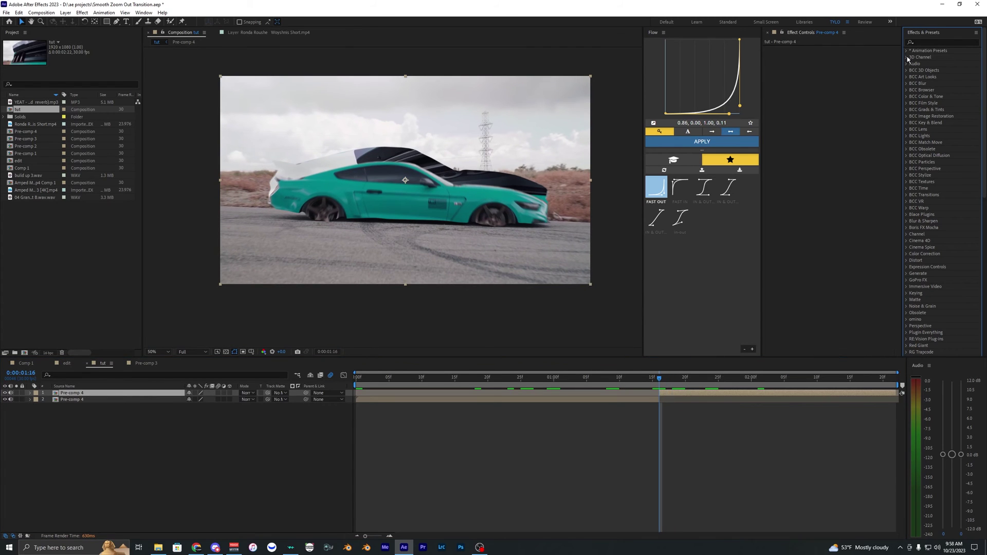
click(908, 52)
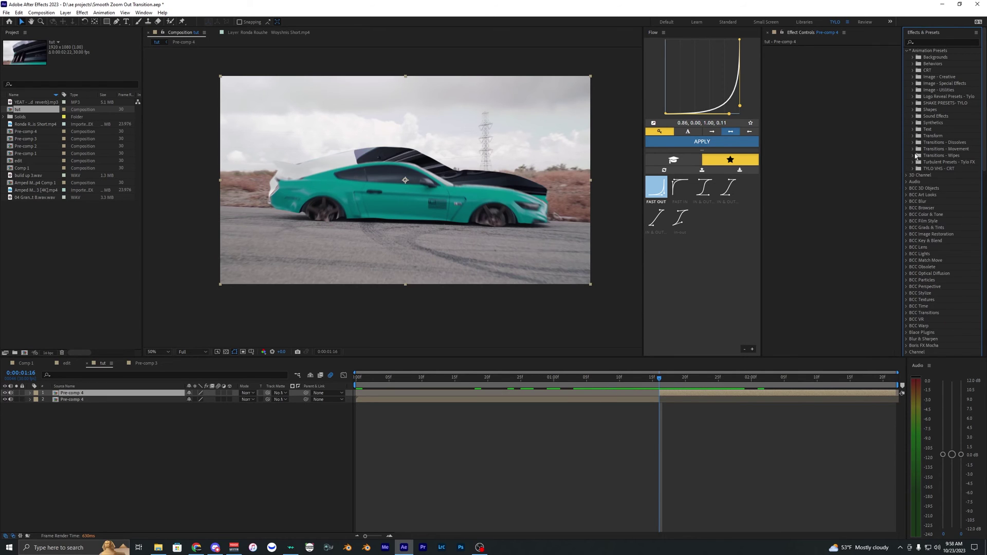
click(914, 103)
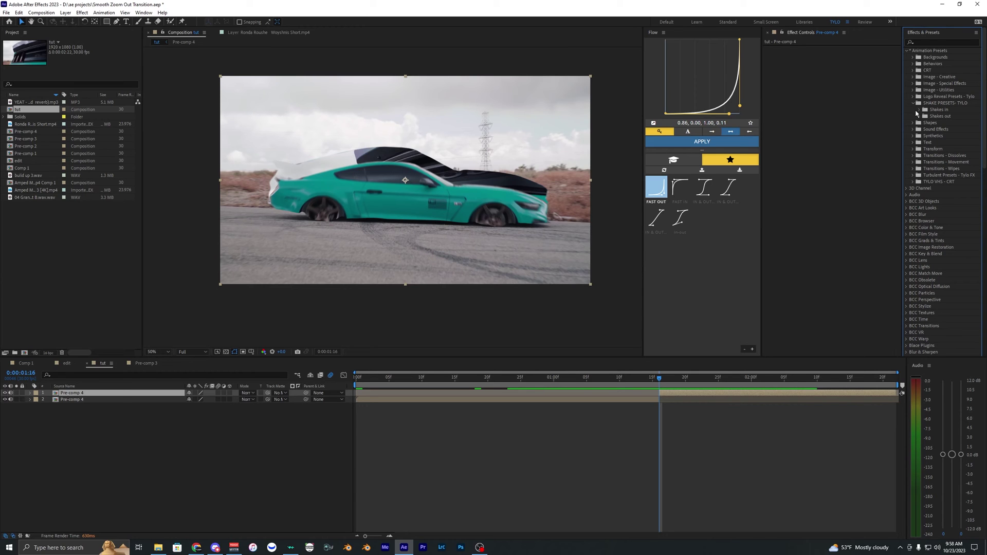
click(920, 110)
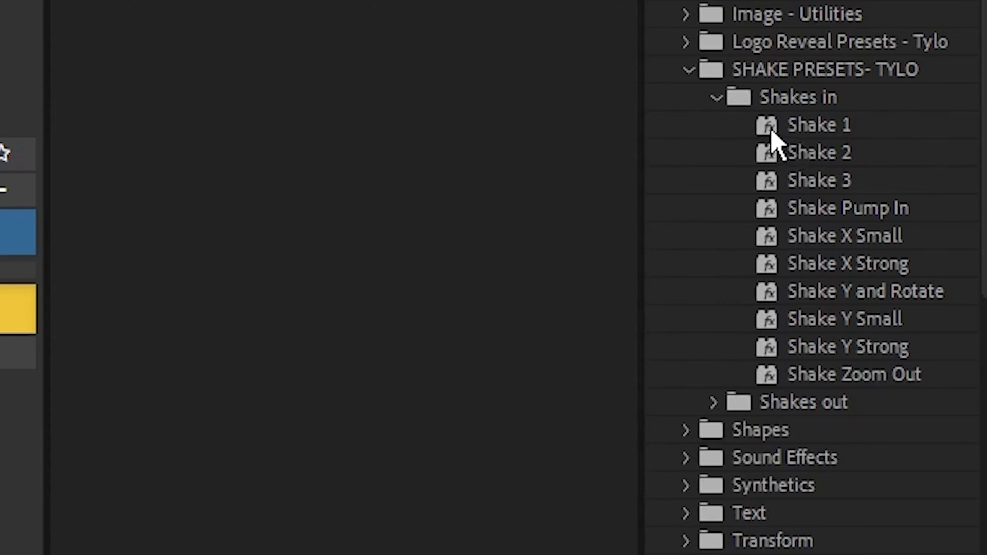
drag(803, 122, 282, 11)
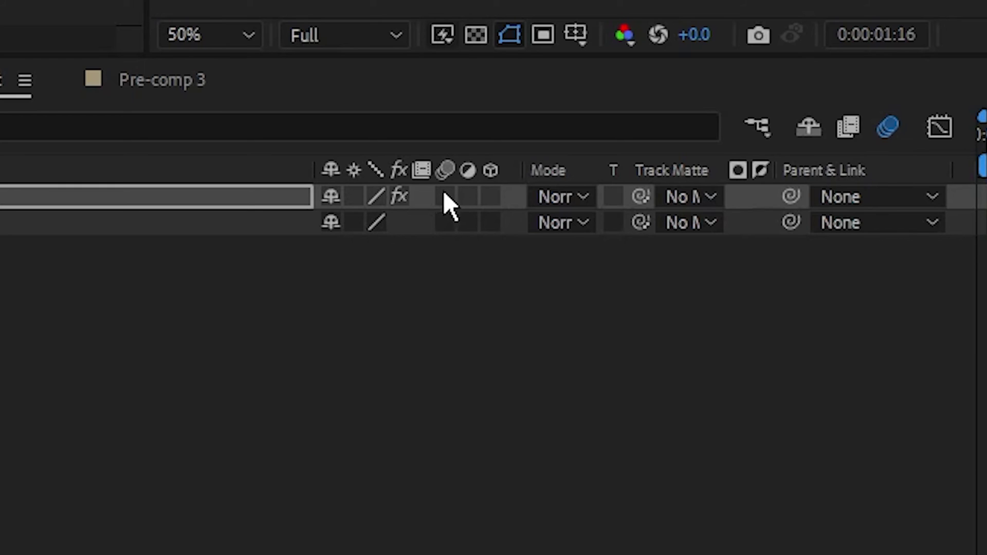
click(445, 197)
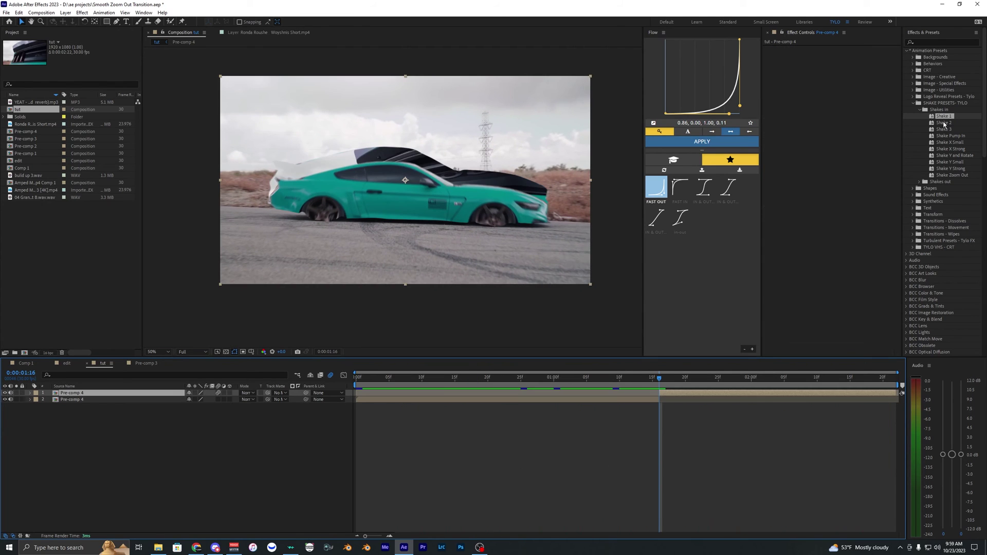
- Try the Shake Y and Rotate preset on the trimmed pre-comp copy, preview it, and delete its effects
drag(952, 155, 868, 110)
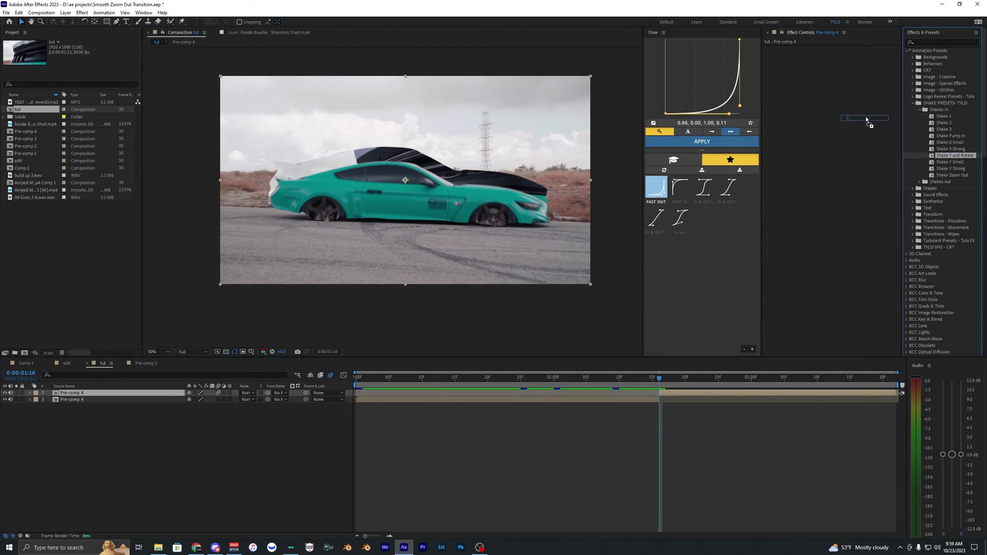
drag(782, 81, 782, 82)
drag(570, 379, 546, 377)
key(space)
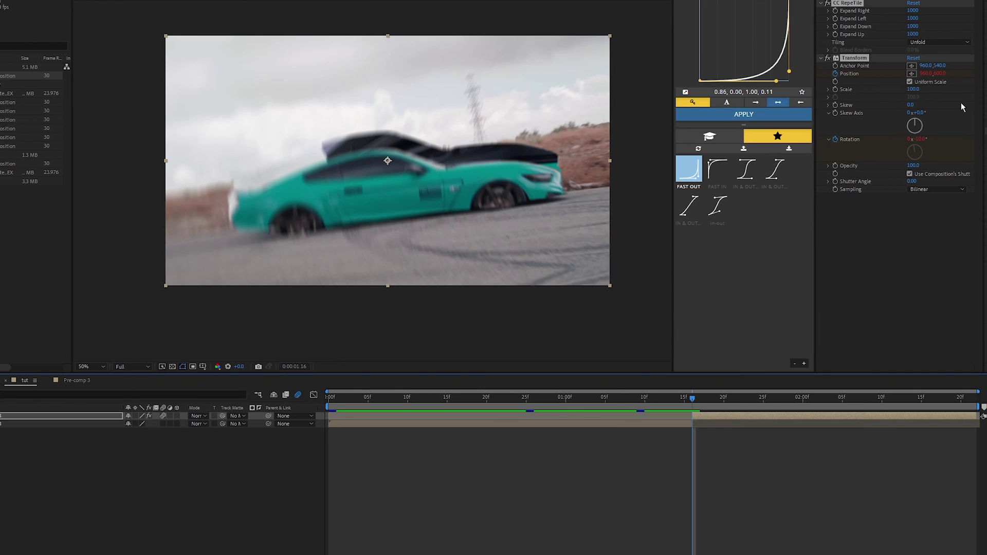
key(Delete)
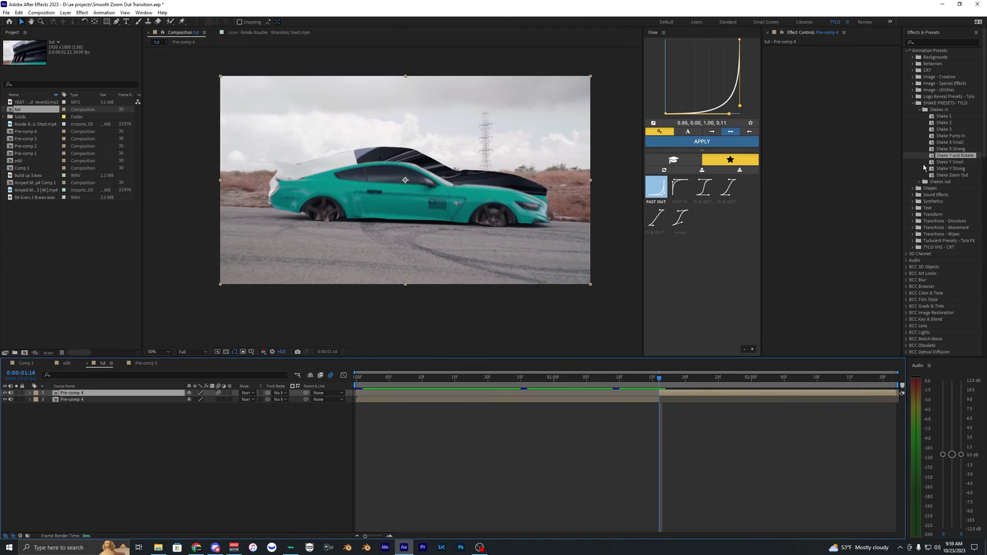
- Apply the Shake Y Small preset to the trimmed pre-comp copy and play the transition from around 0:00:01:00
drag(950, 163, 826, 141)
click(552, 378)
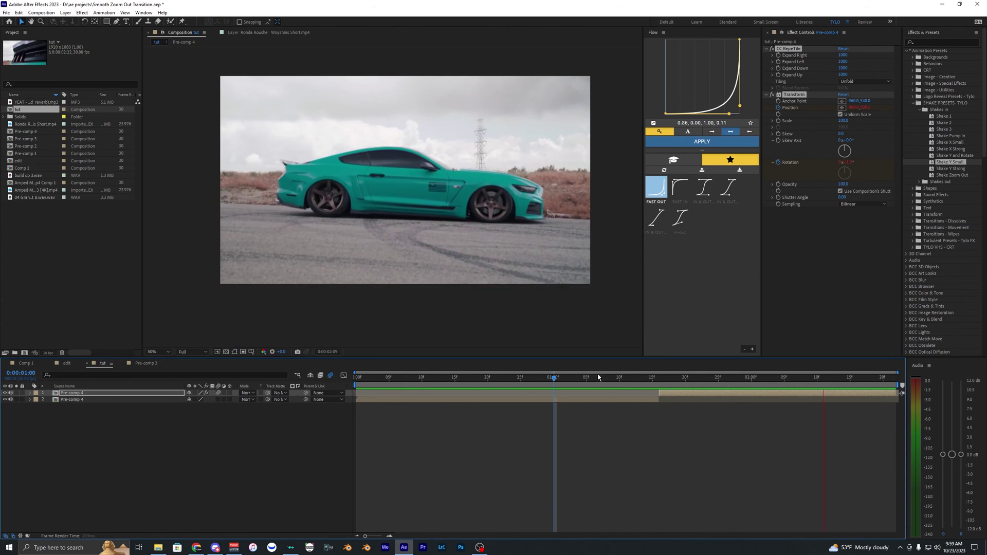
click(687, 381)
drag(688, 384, 547, 380)
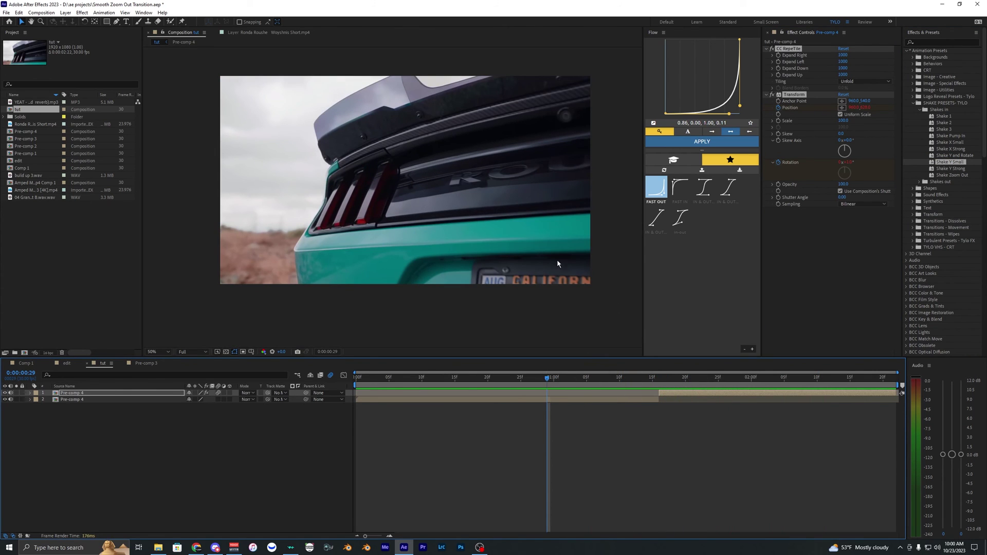
key(space)
key(space)
key(space)
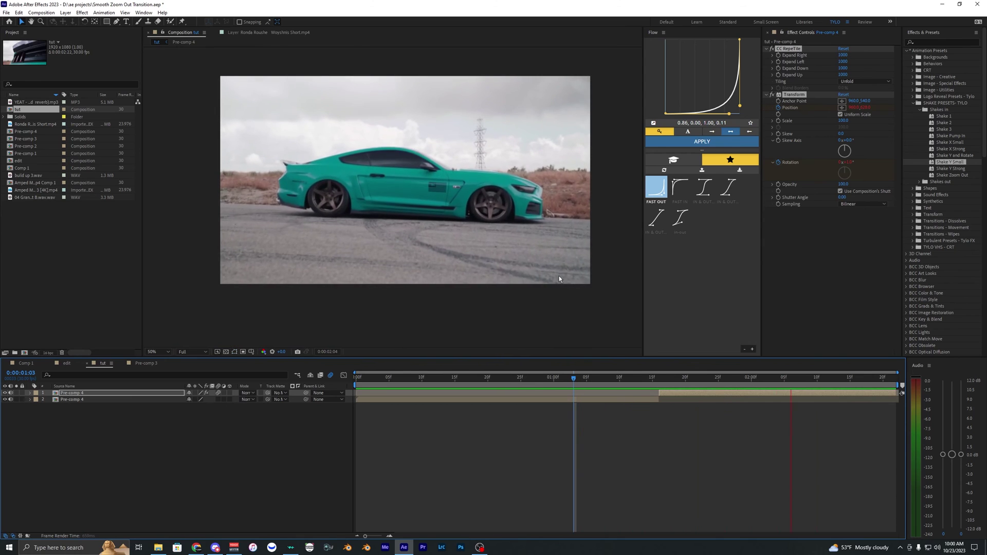
- Apply the Turbulent 3 - SMALL preset to the trimmed pre-comp copy at 0:00:01:16
click(660, 379)
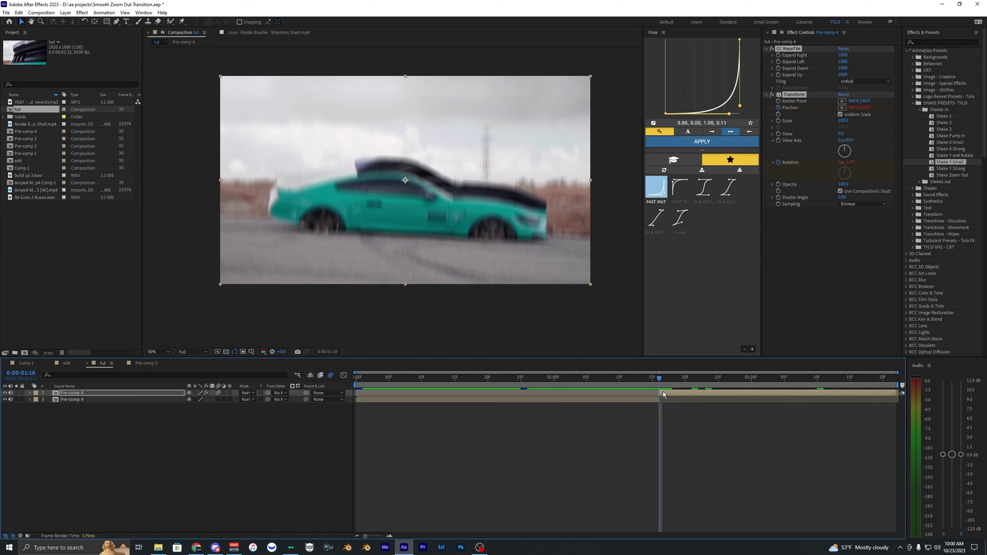
click(914, 240)
scroll(946, 255, down, 3)
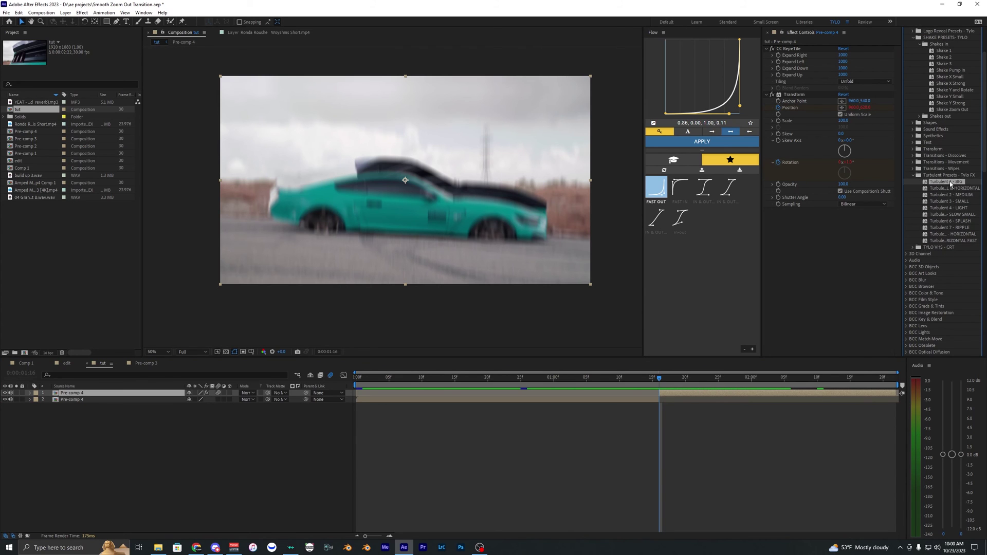
click(951, 195)
scroll(953, 210, up, 2)
click(949, 229)
scroll(945, 217, up, 2)
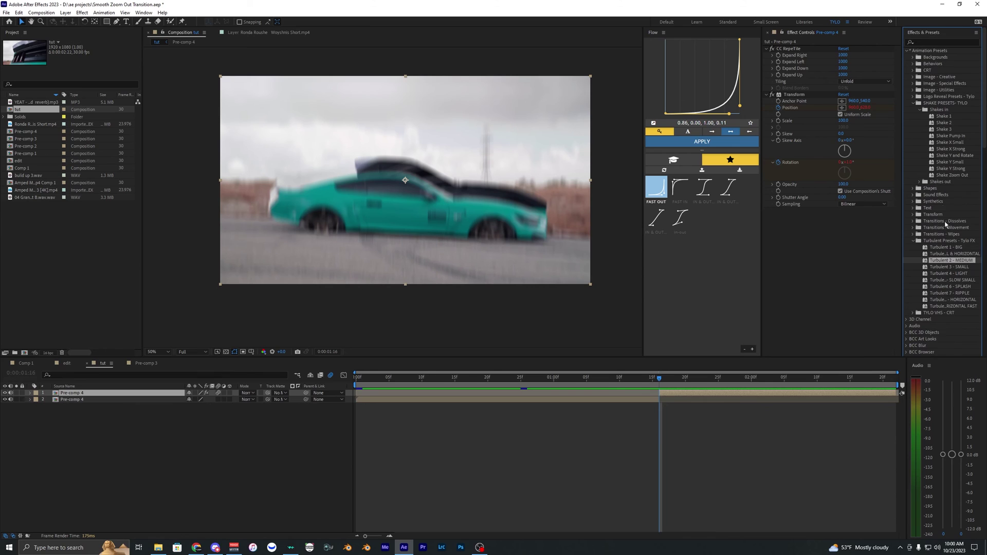
scroll(932, 250, down, 2)
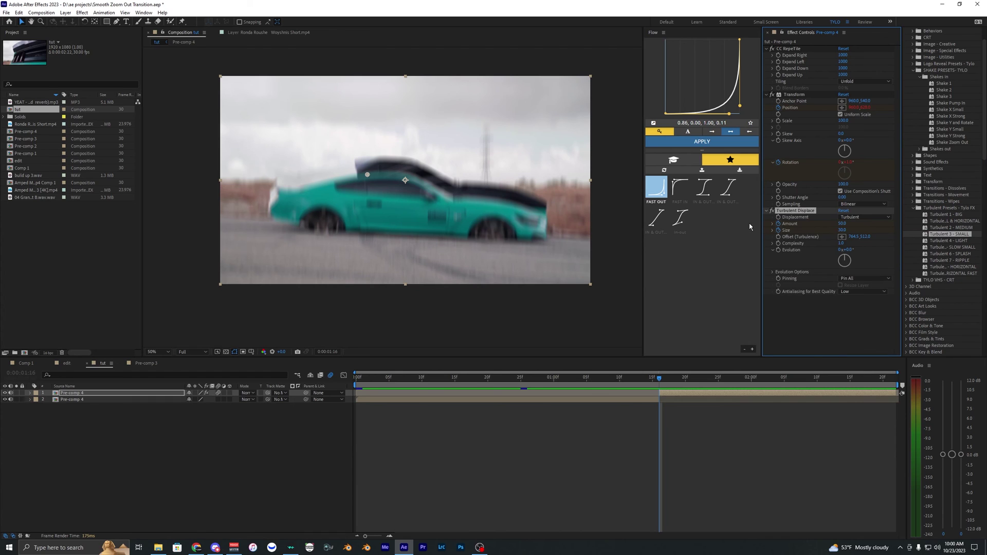
- Inspect the turbulent distortion around 0:00:01:23 and play the shake from just before the upper copy's start
click(692, 380)
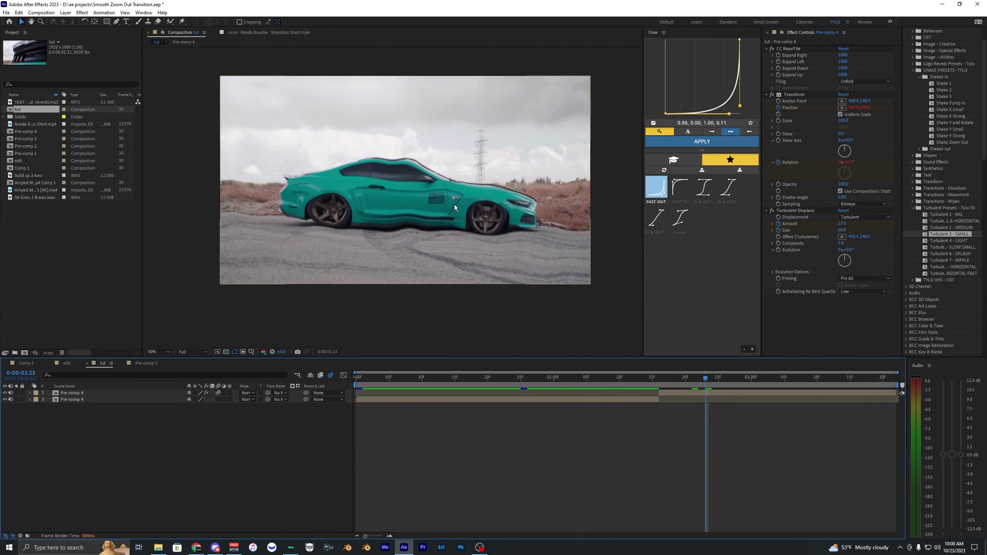
click(631, 384)
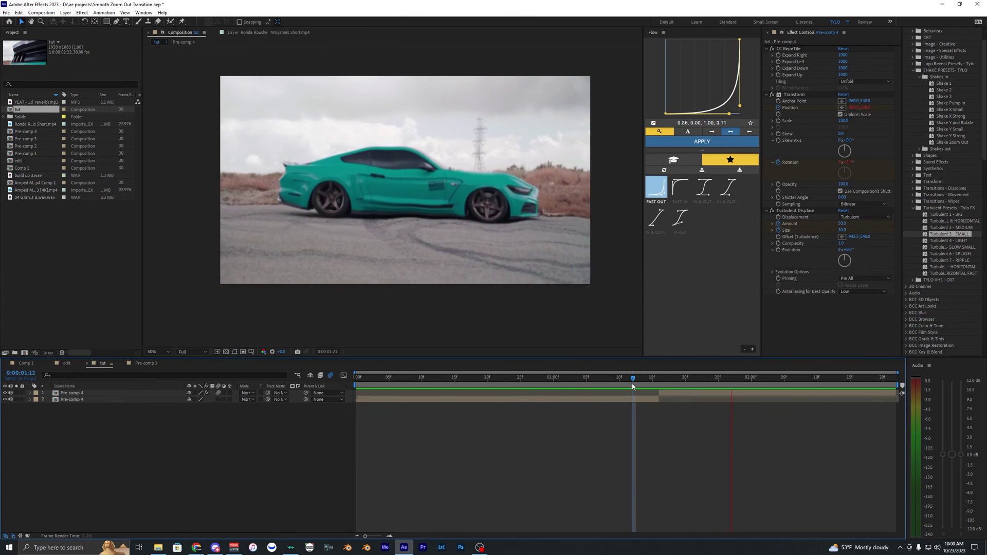
click(639, 381)
key(space)
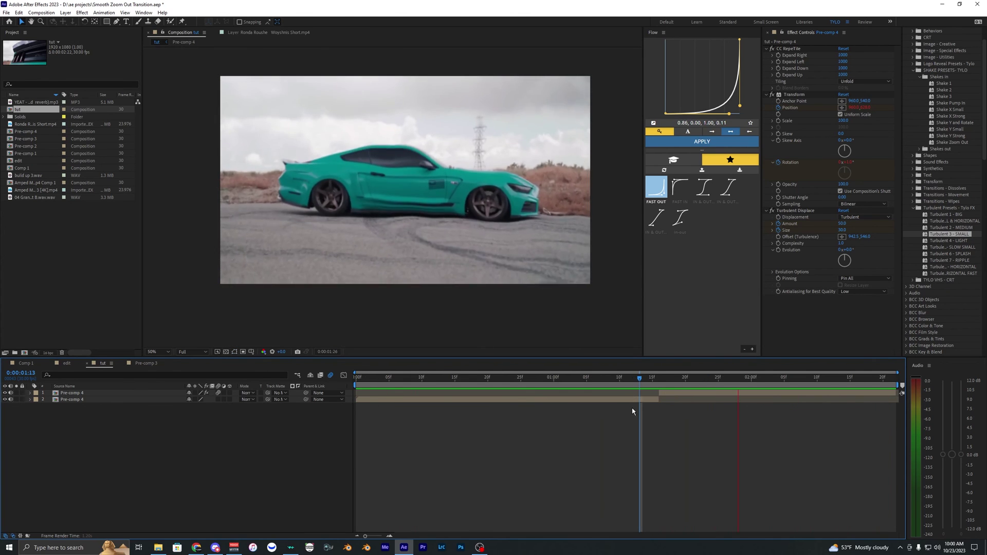